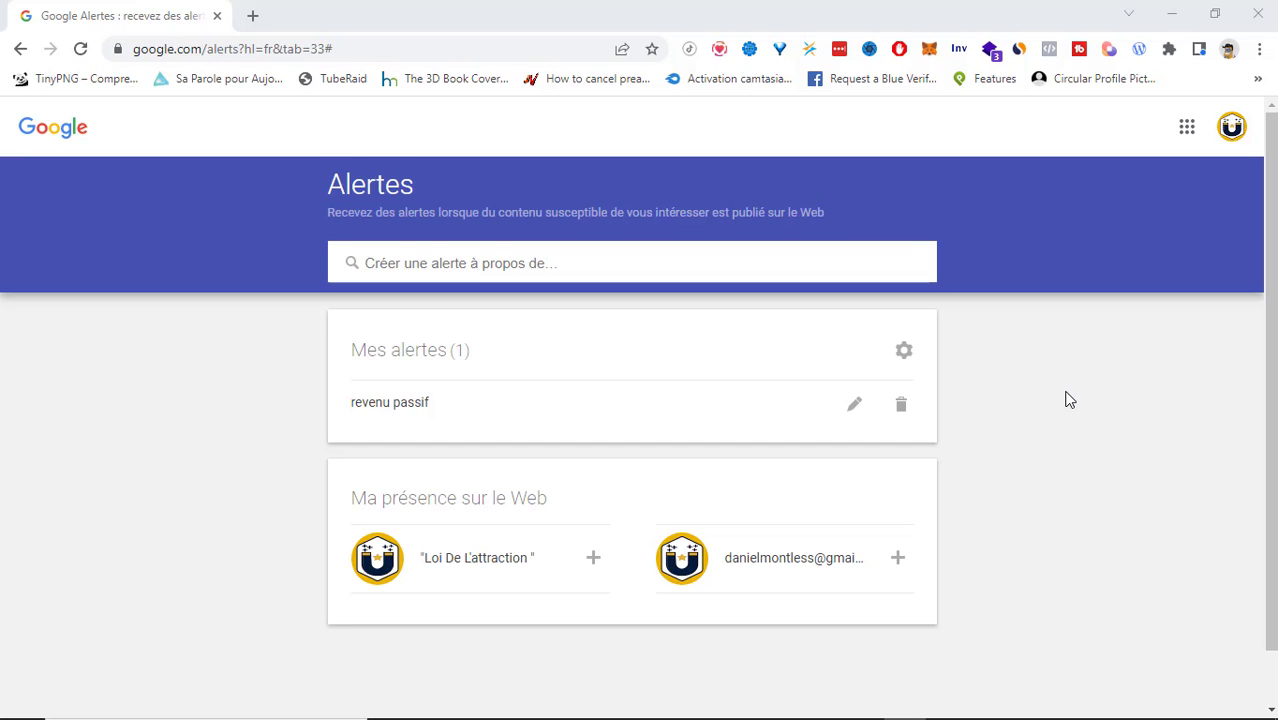
Open the Google homepage at google.fr in a new browser tab
click(253, 16)
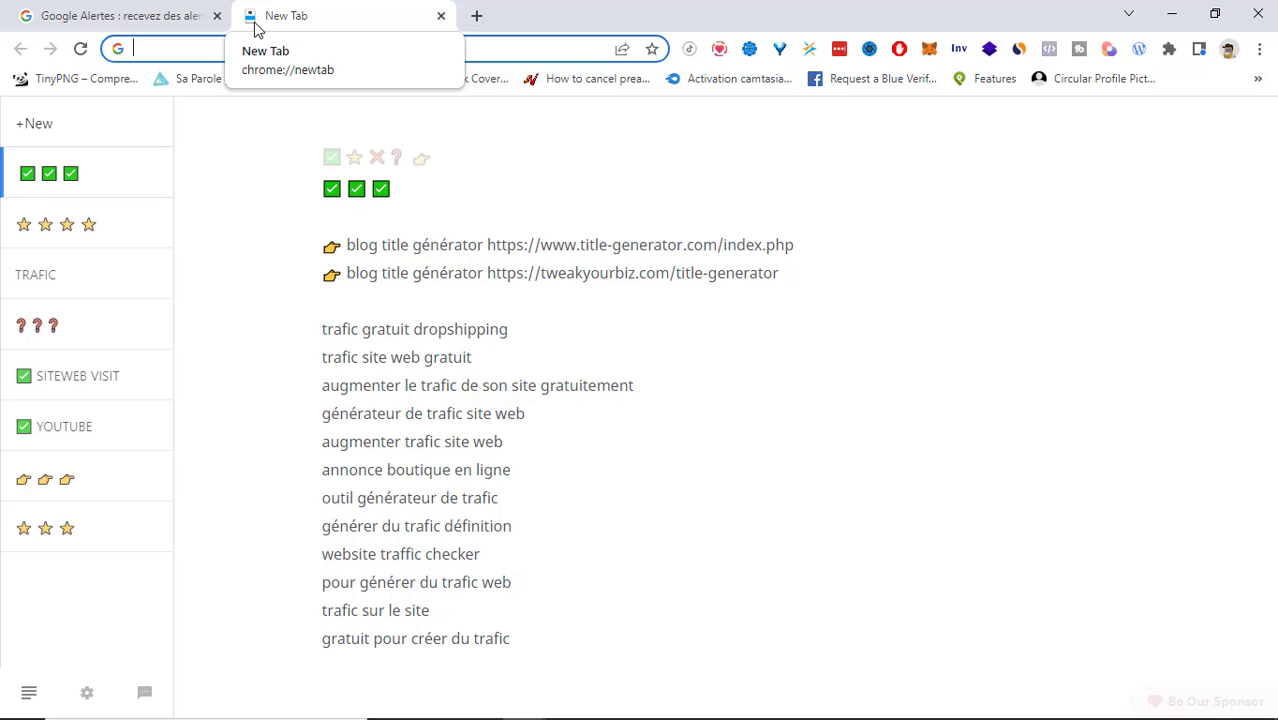
text(go)
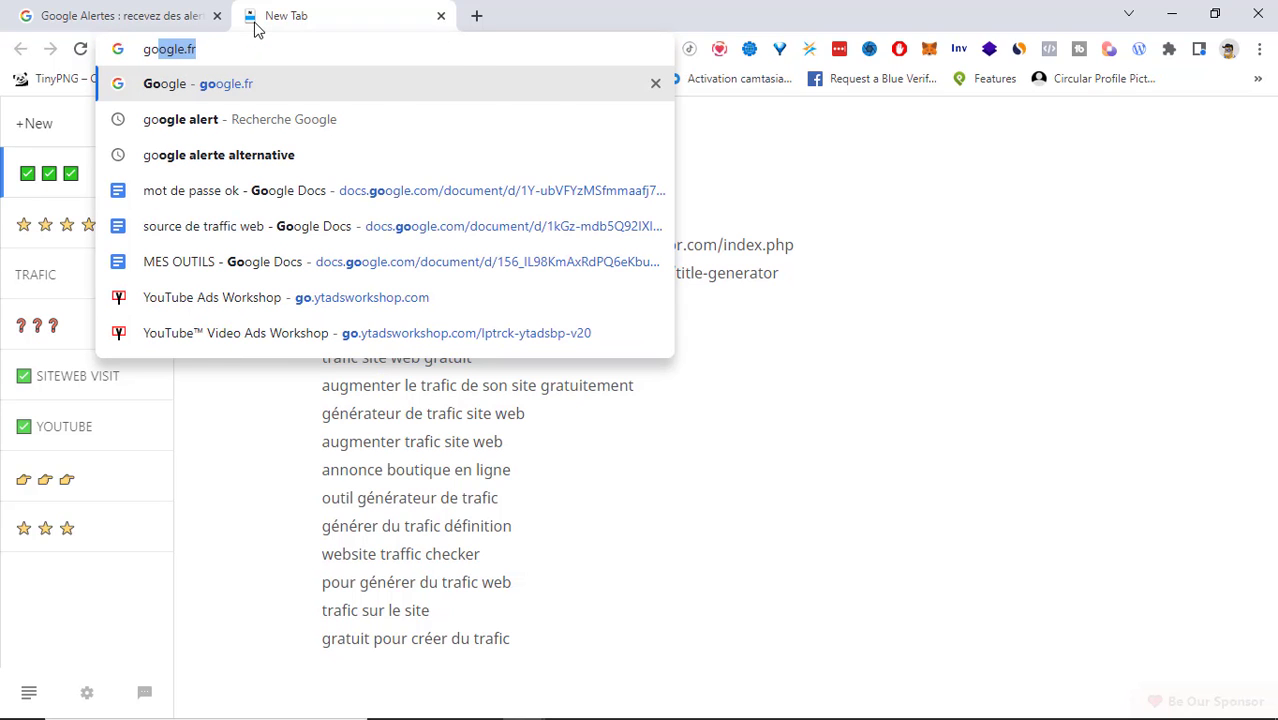
key(Return)
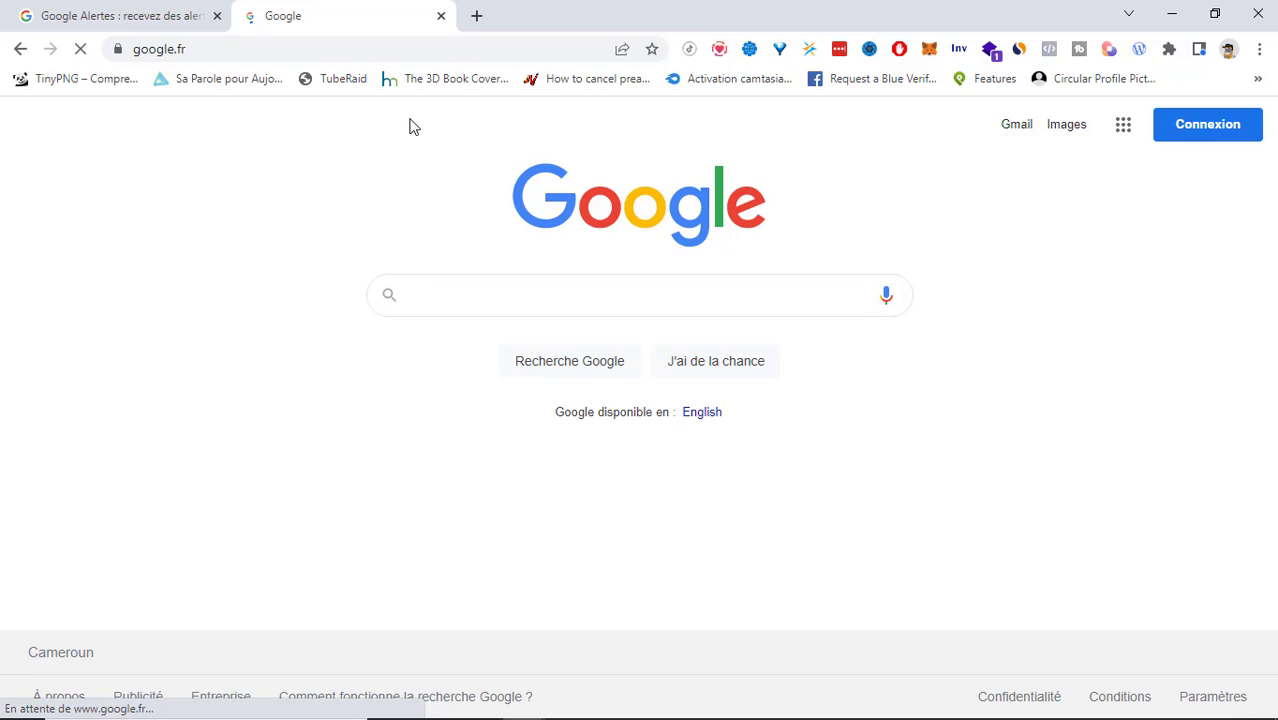
Search for "google alerte" and open the Google Alertes site from the results
text(google ale)
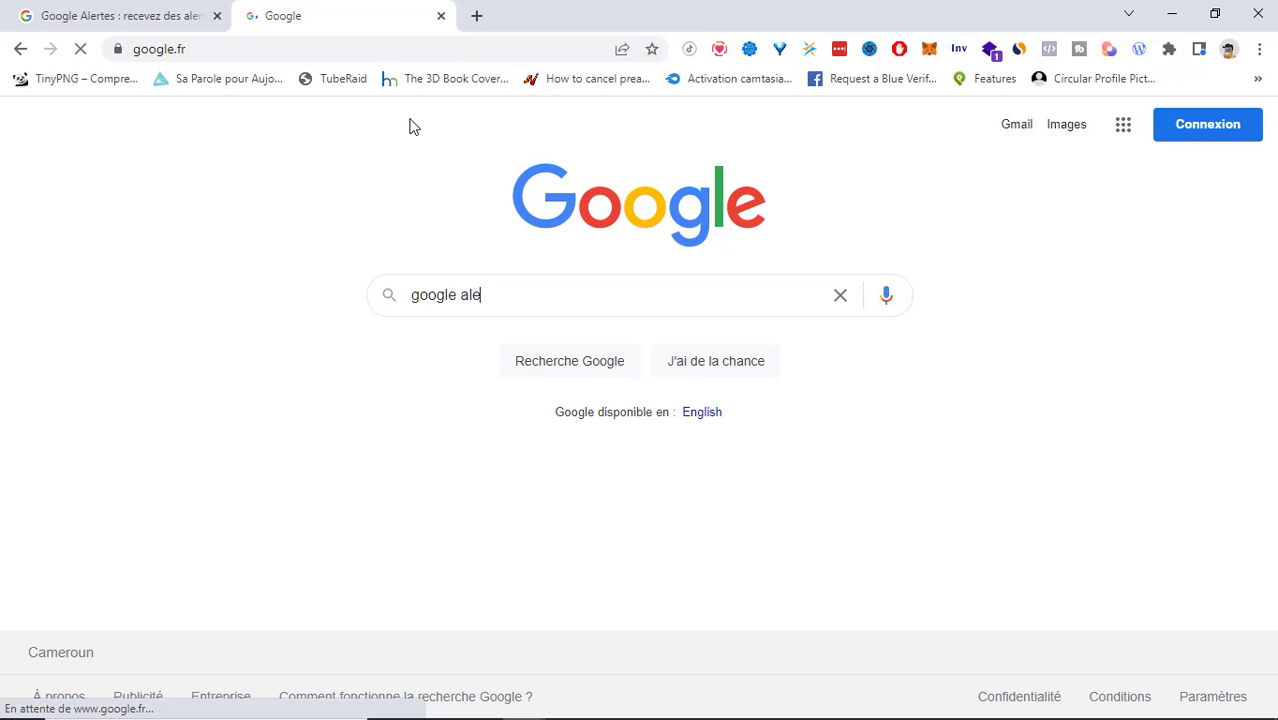
text(rte)
key(Down)
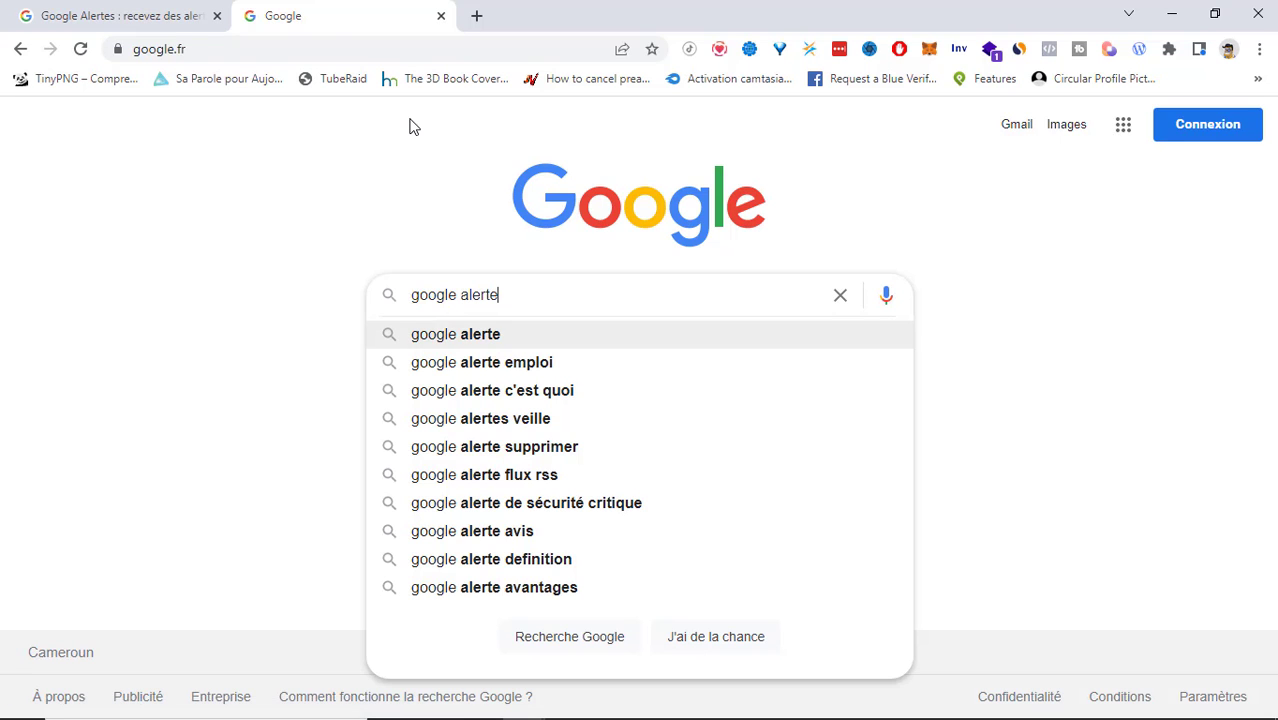
key(Return)
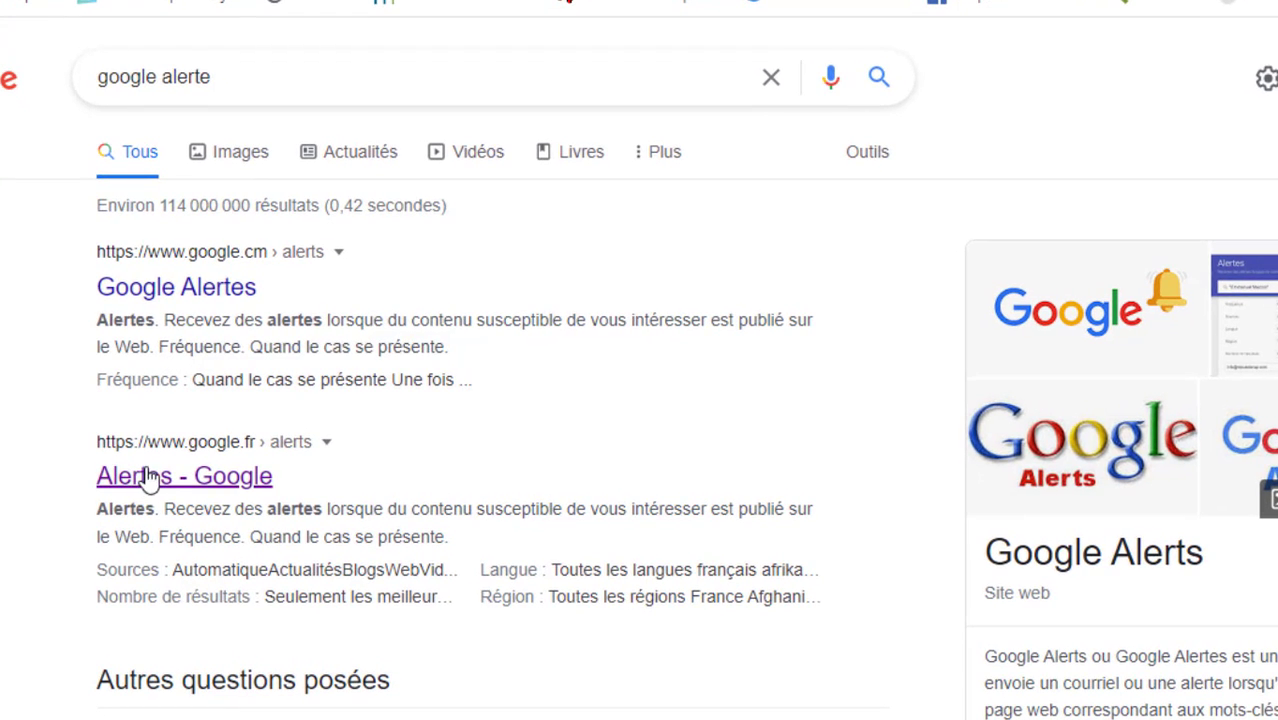
click(201, 300)
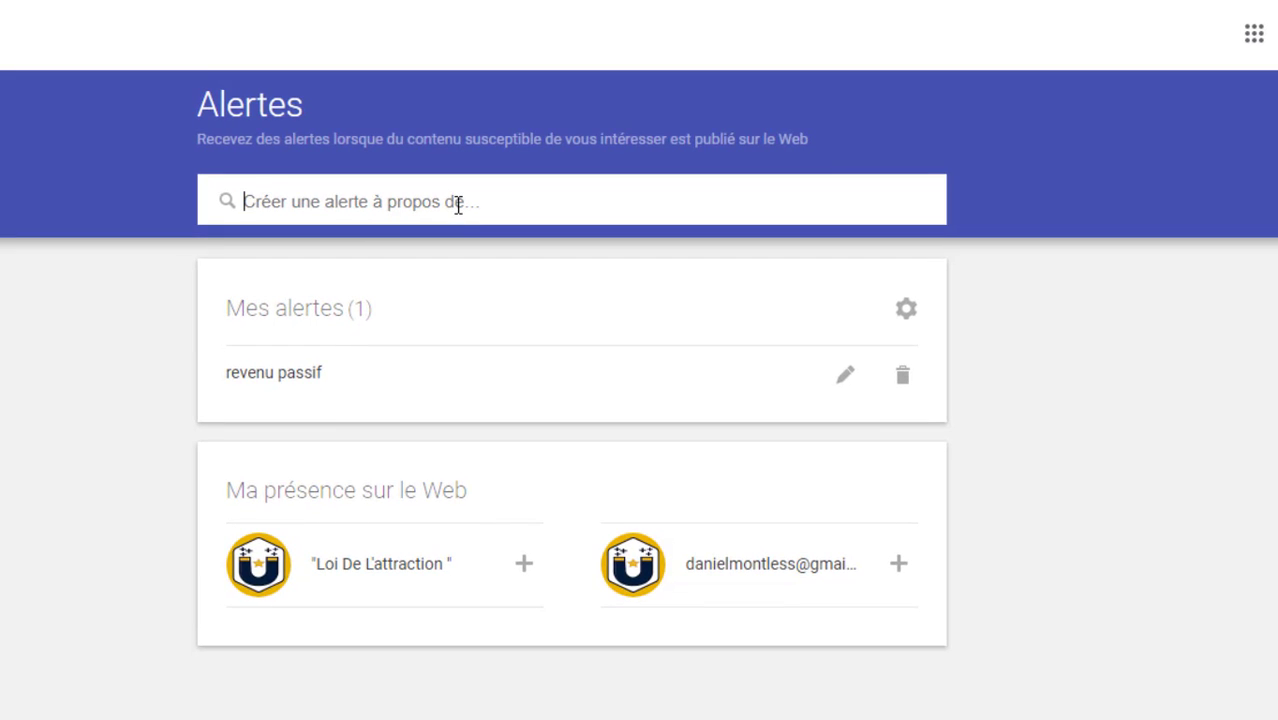
Enter "chien" as the alert topic and look through the alert preview
text(chien)
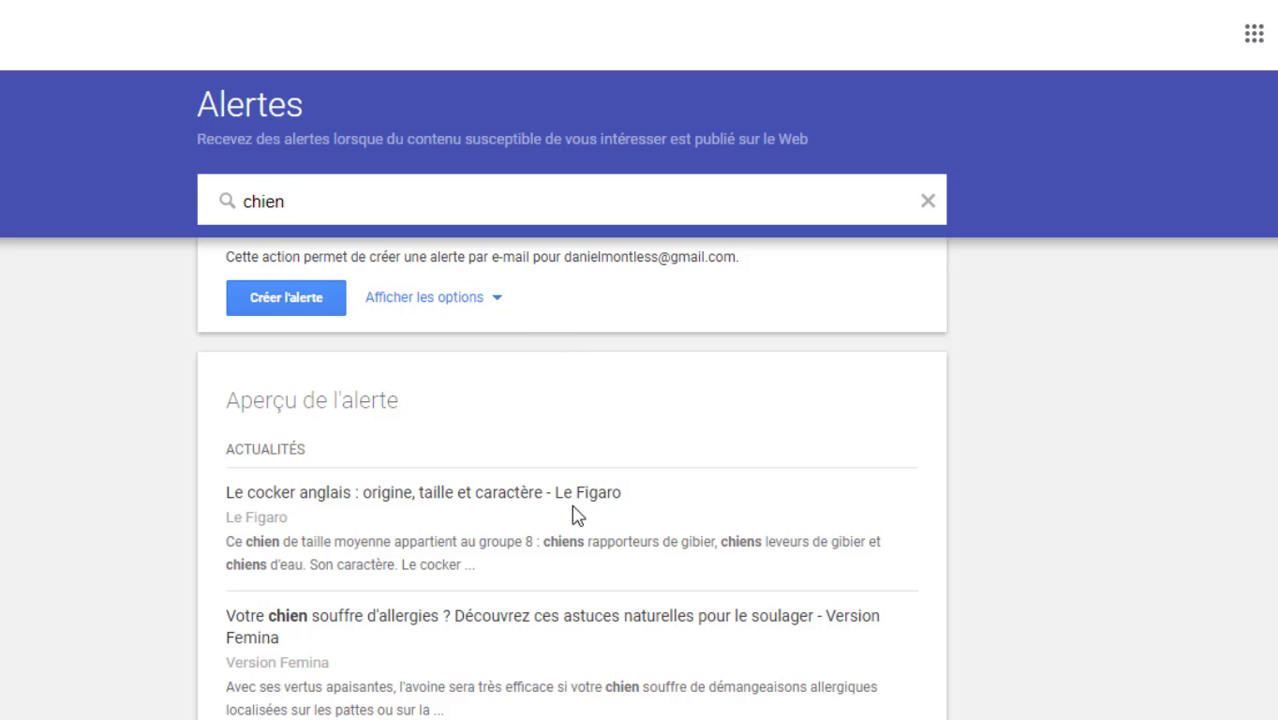
scroll(585, 519, down, 5)
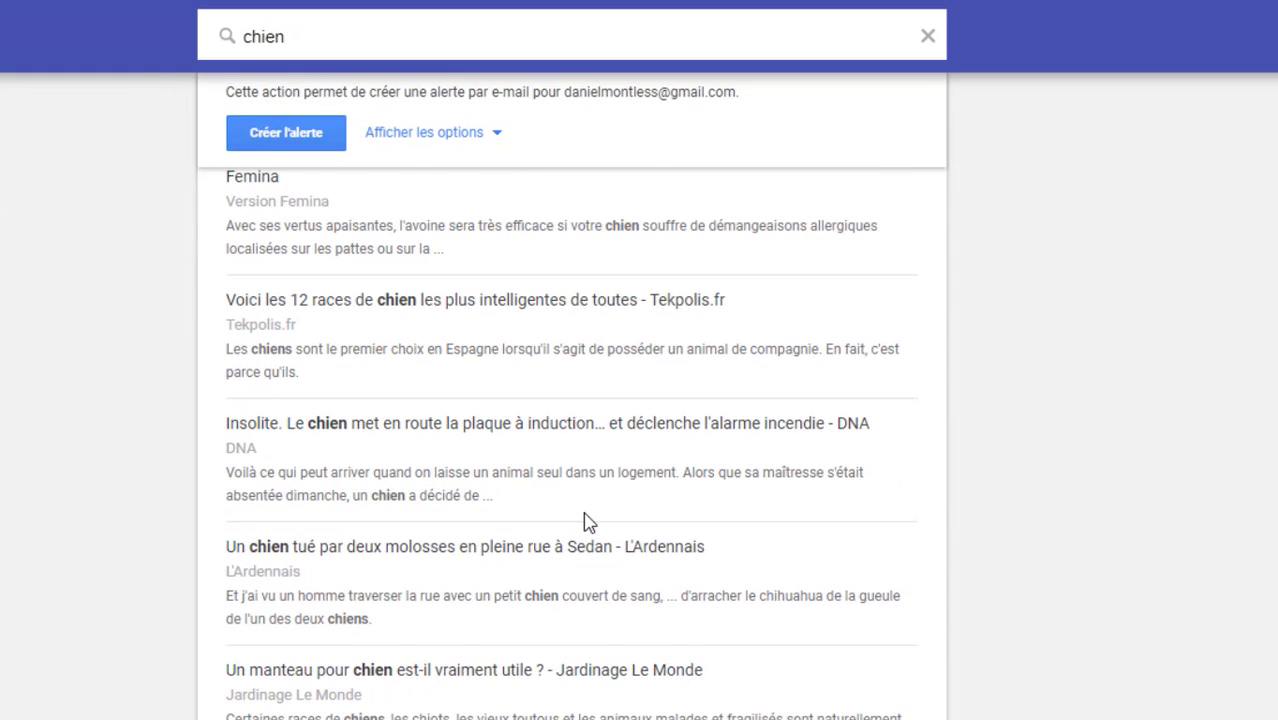
scroll(585, 519, up, 5)
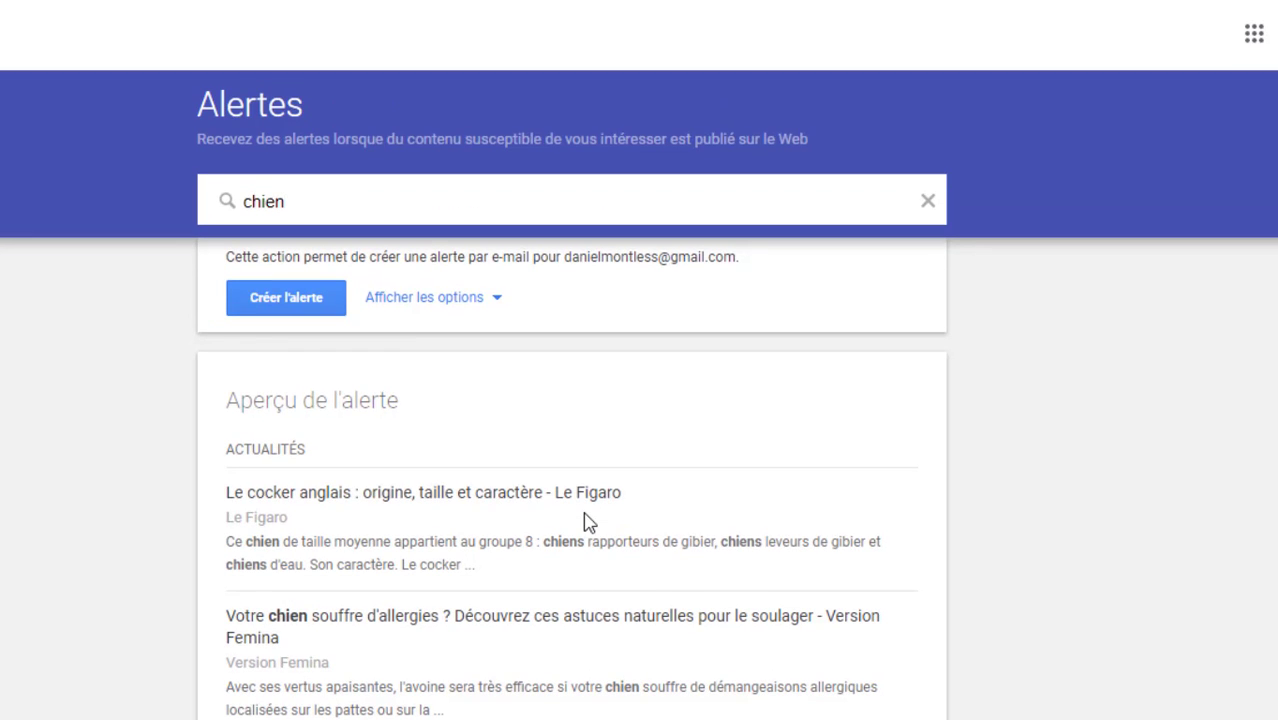
Replace the alert topic with "developper son business en ligne"
key(BackSpace)
key(BackSpace)
key(BackSpace)
key(BackSpace)
key(BackSpace)
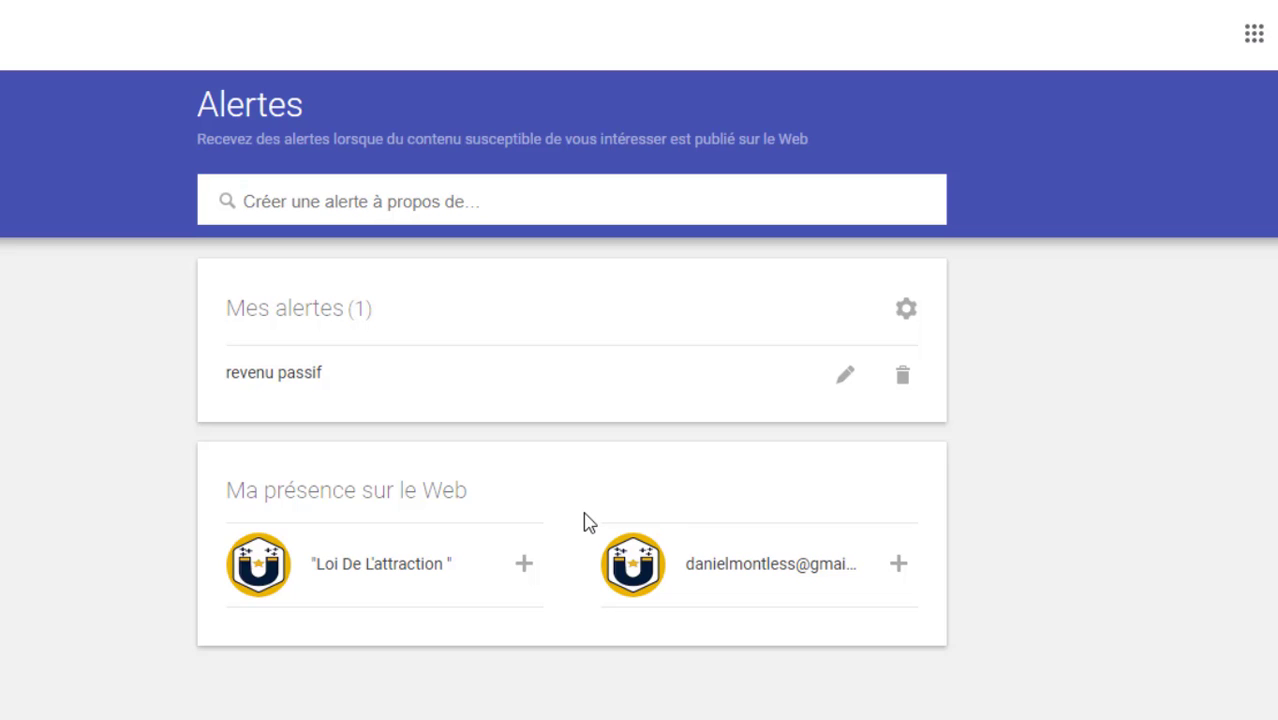
text(d)
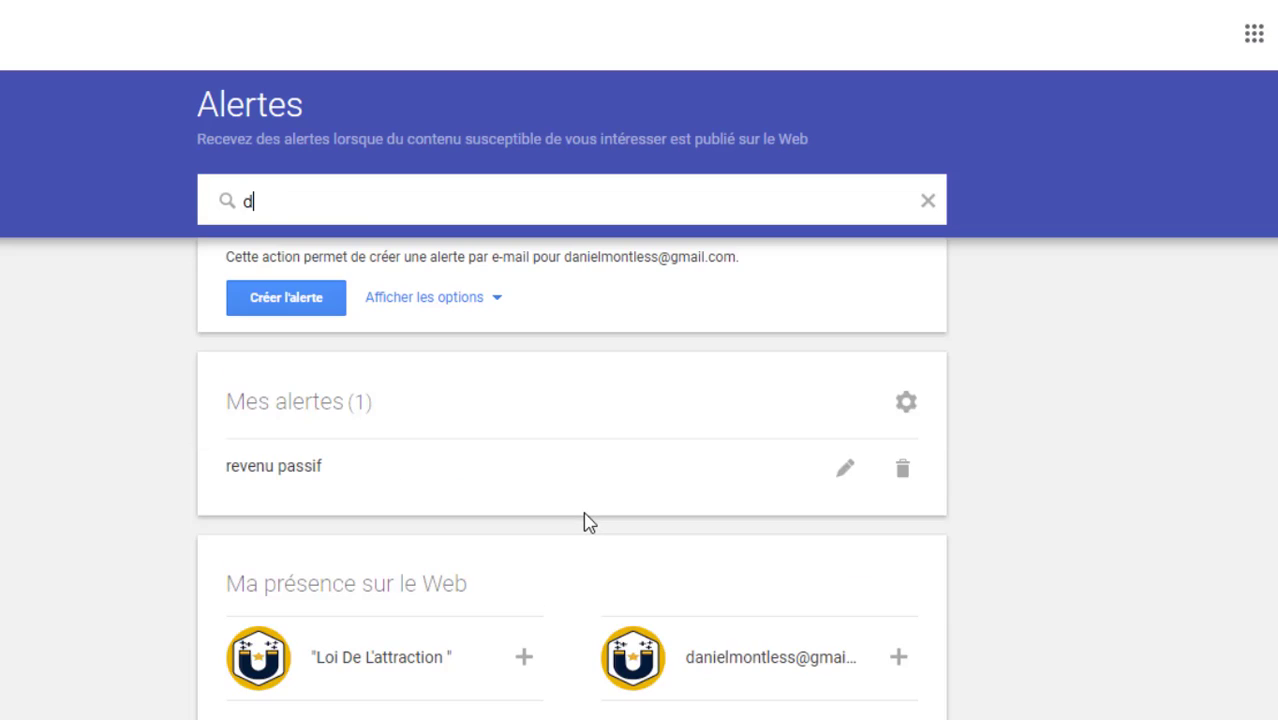
text(evelopper)
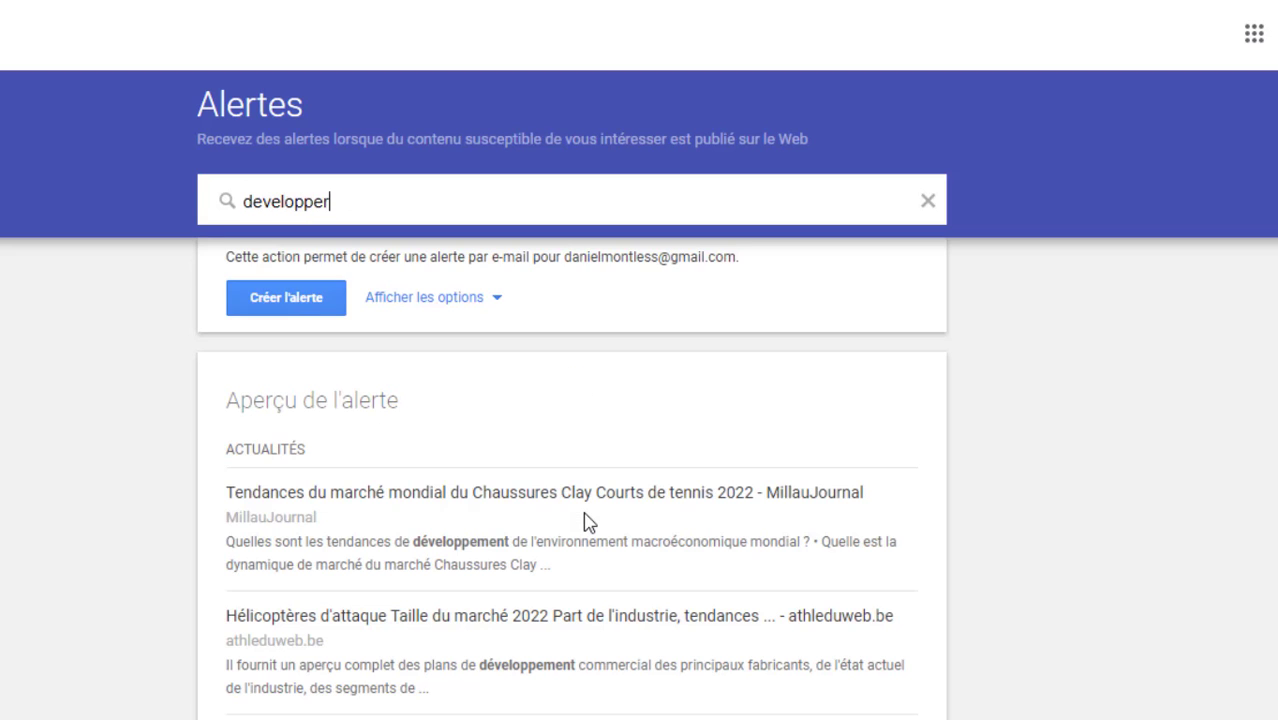
text( son busine)
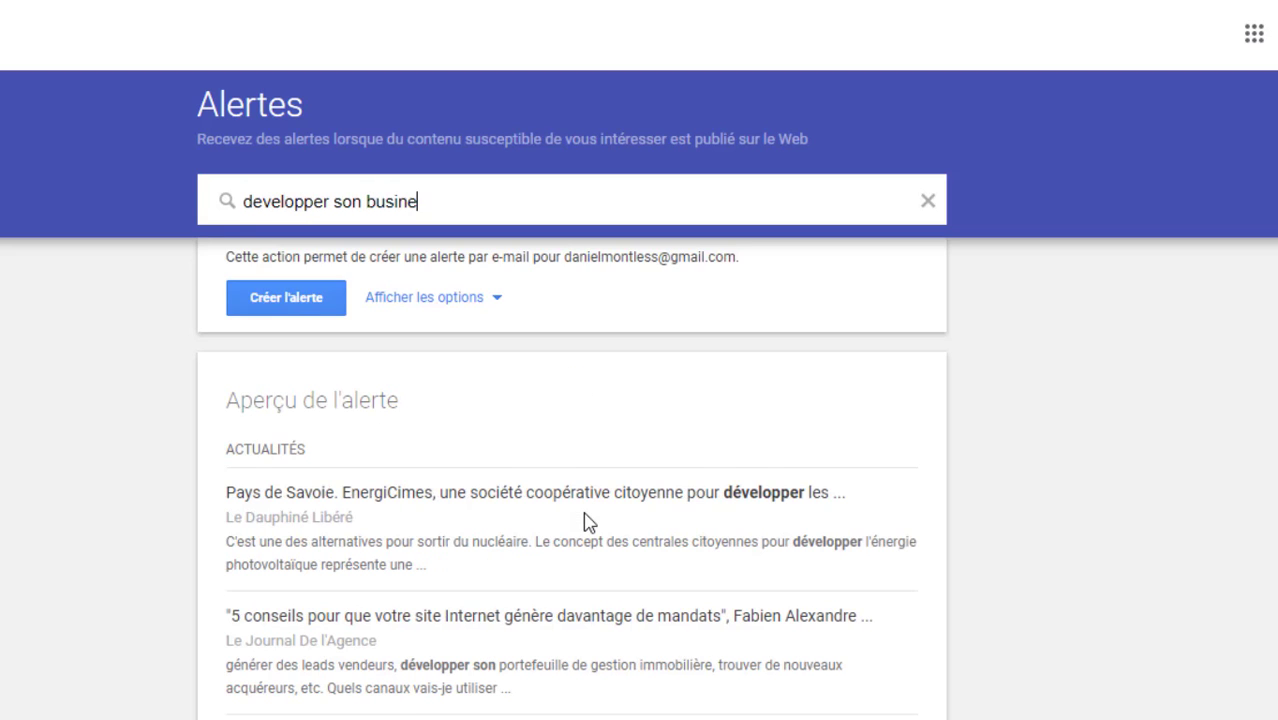
text(ss en ligne)
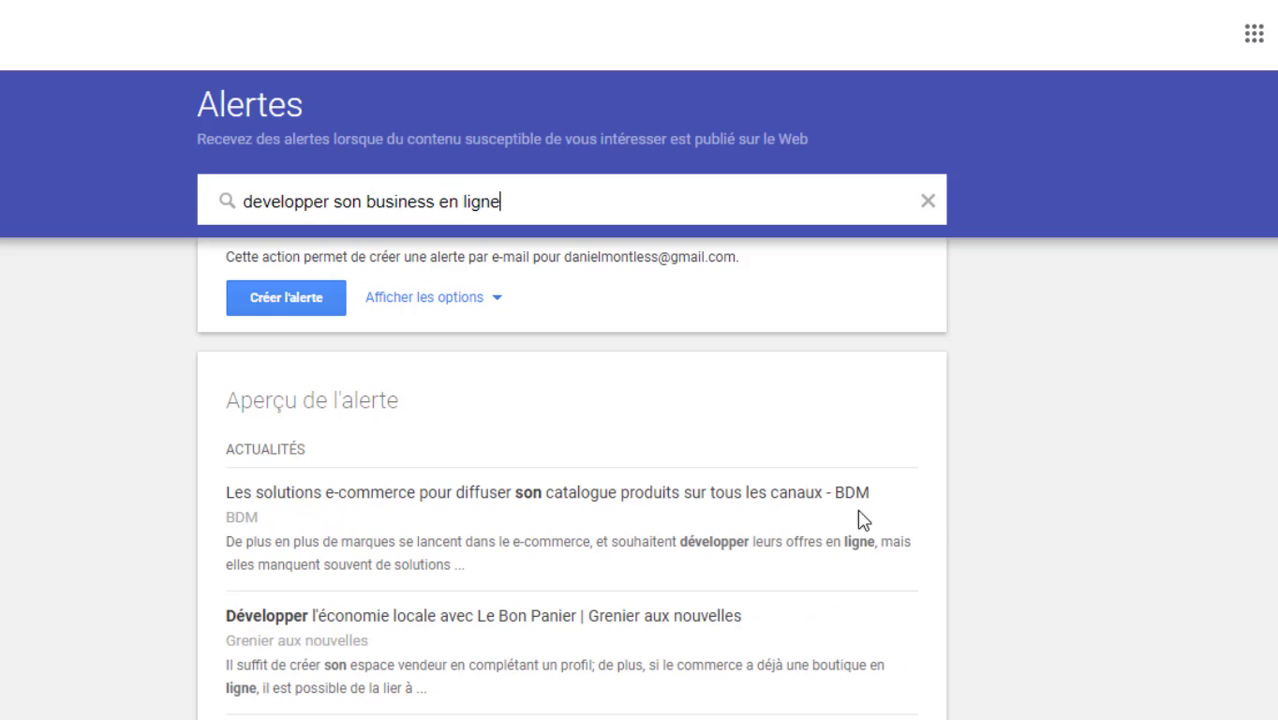
Examine the news articles in the alert preview for "developper son business en ligne"
scroll(944, 519, down, 2)
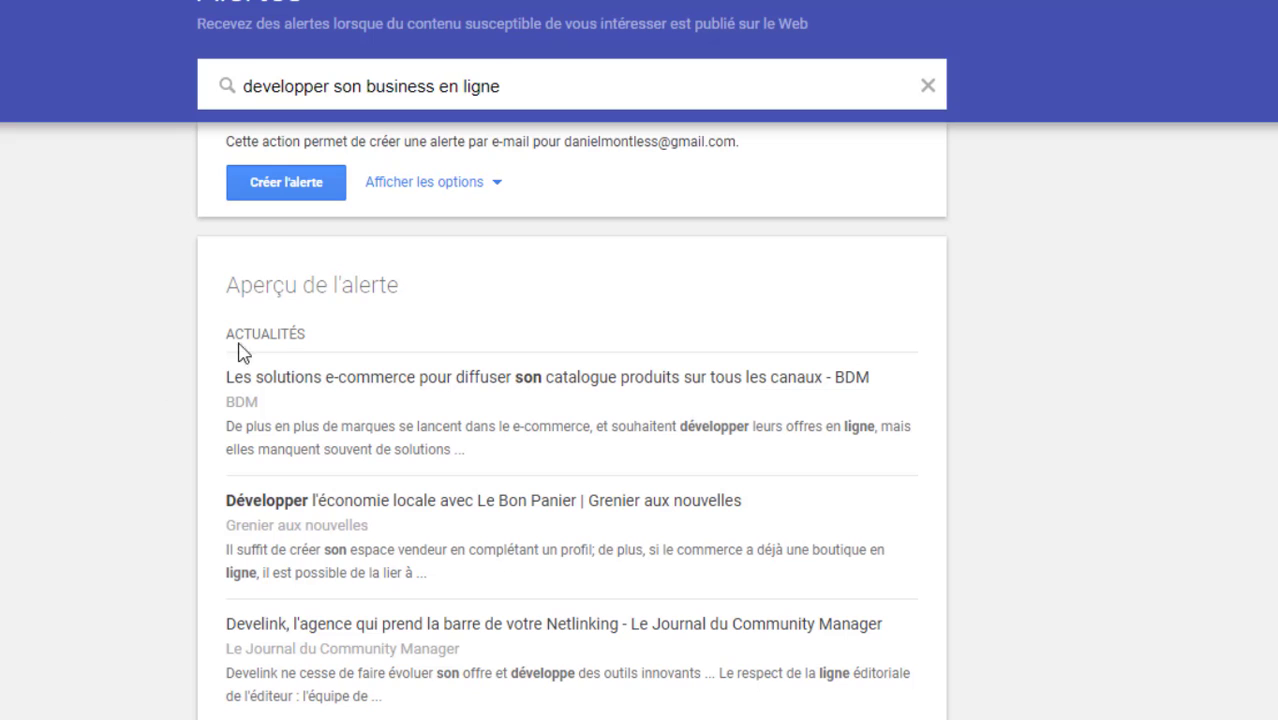
drag(442, 302, 208, 307)
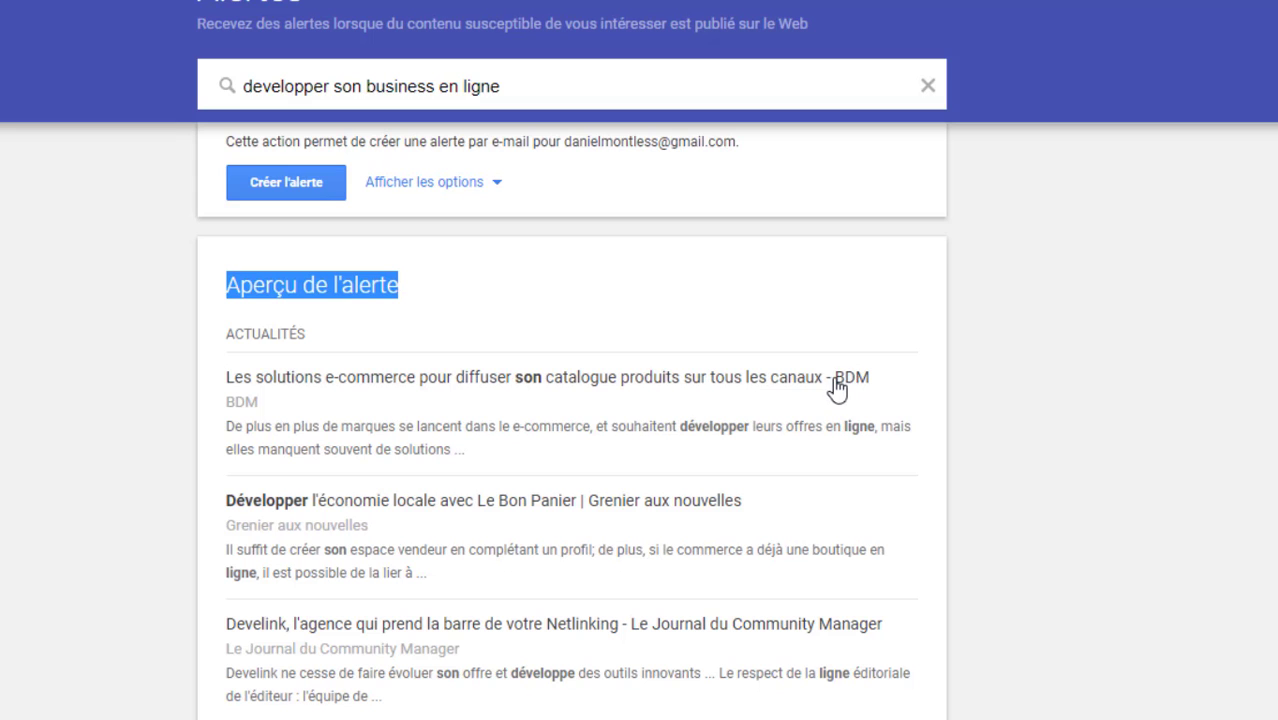
scroll(885, 397, down, 1)
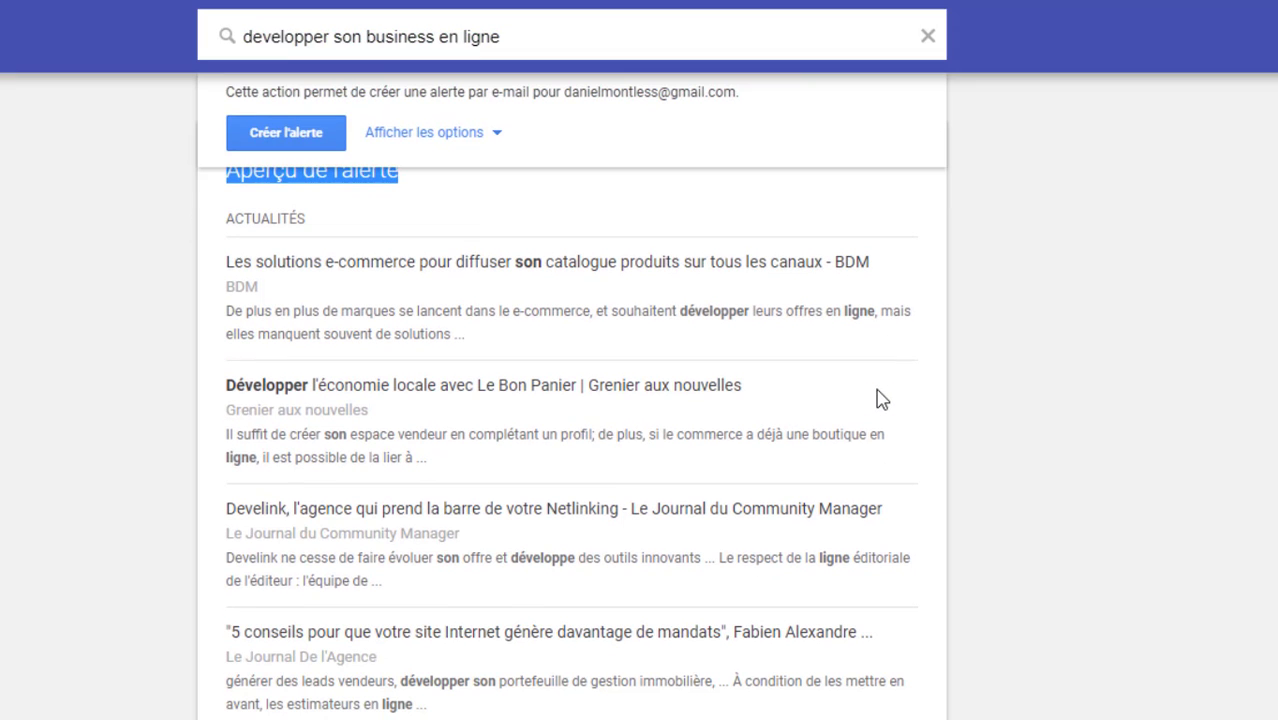
scroll(810, 320, down, 3)
scroll(805, 354, down, 4)
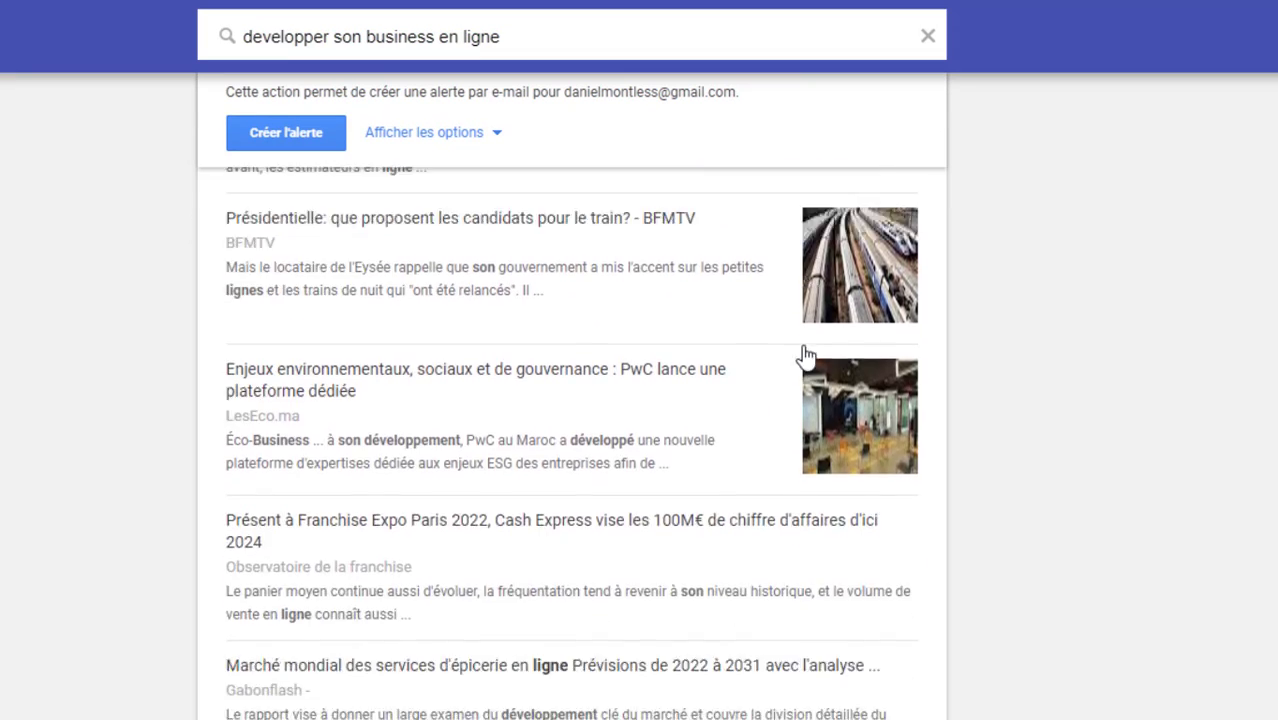
scroll(802, 362, up, 10)
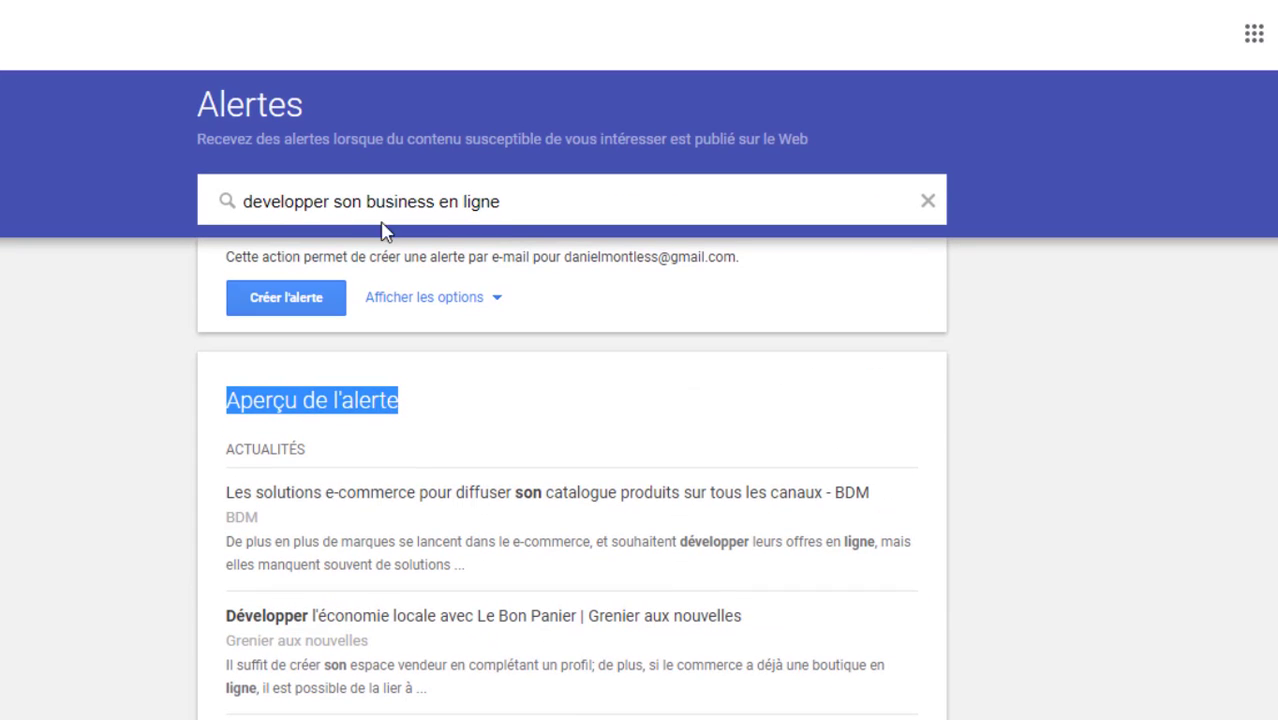
Change the alert topic to "business en ligne" and look through its preview results
click(537, 202)
drag(537, 202, 180, 218)
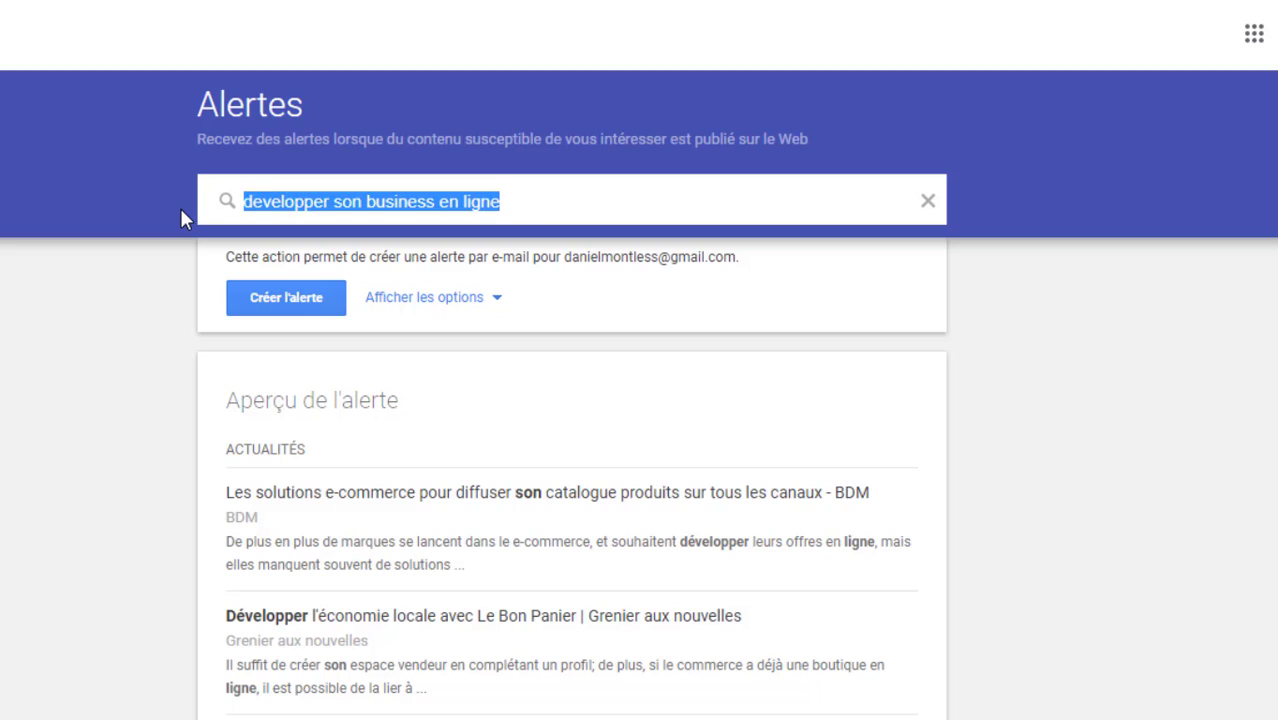
text(bu)
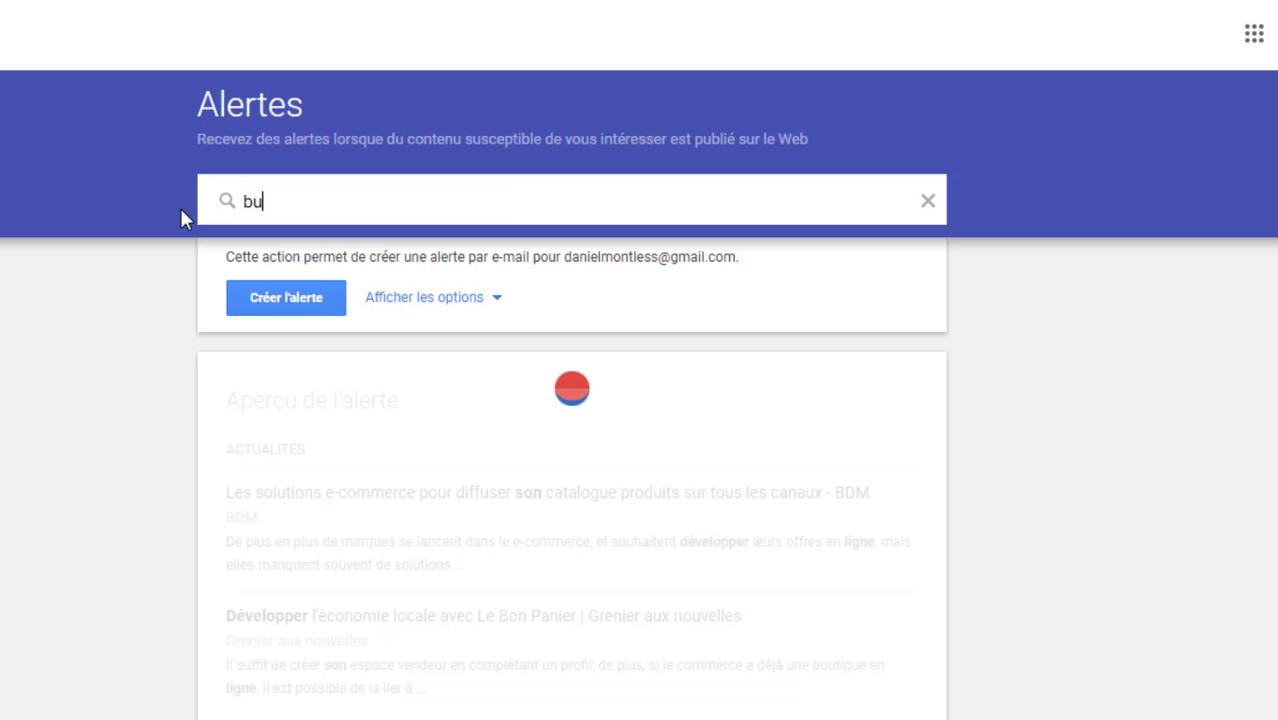
text(siness)
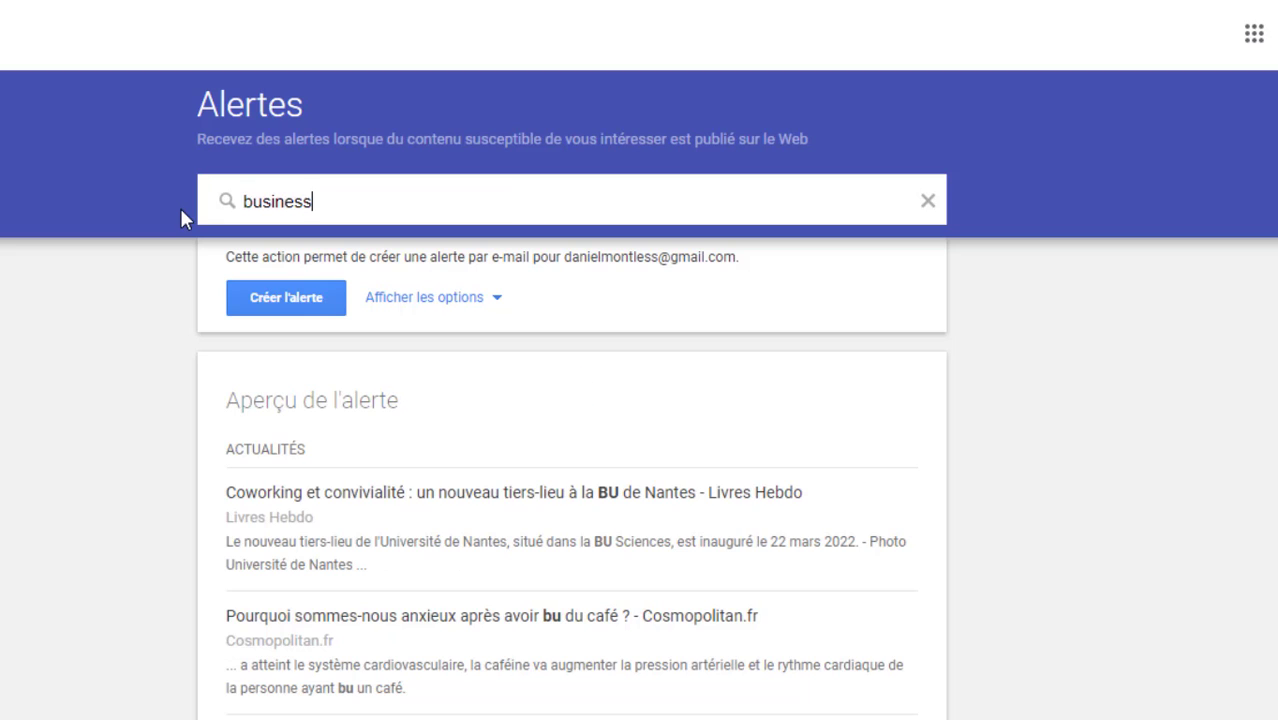
text( en ligne)
scroll(679, 485, down, 10)
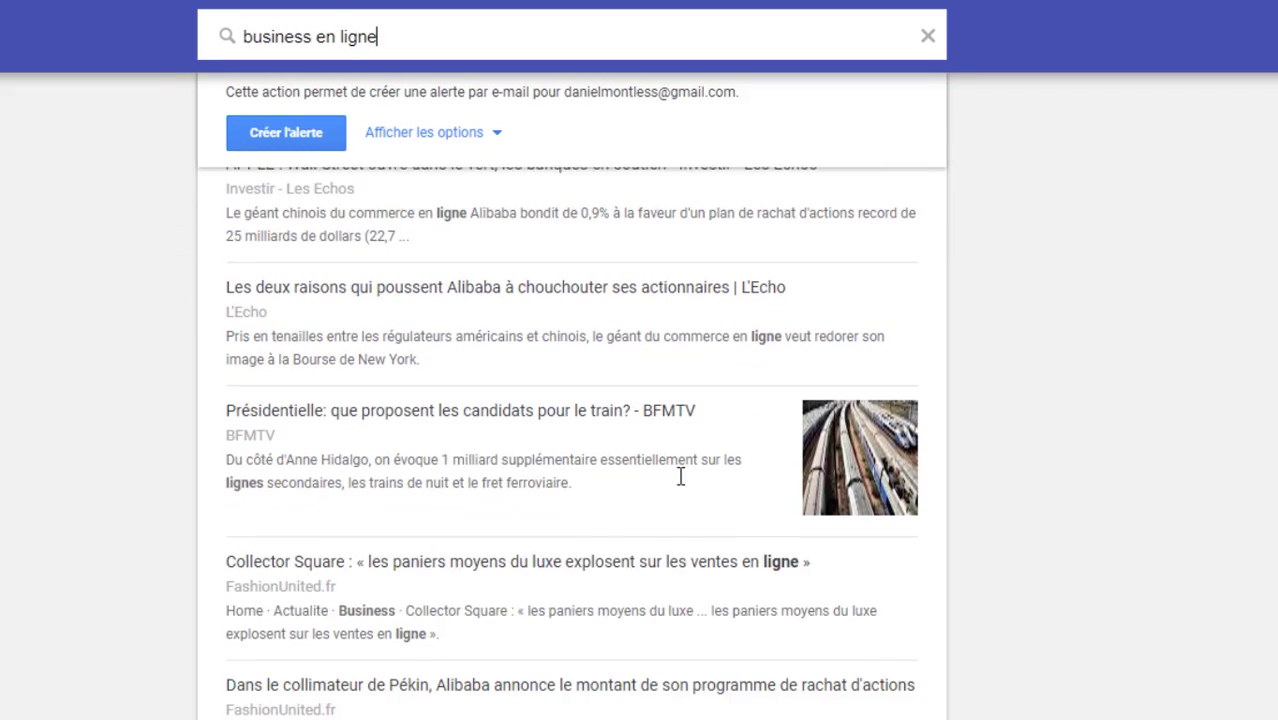
scroll(676, 500, up, 10)
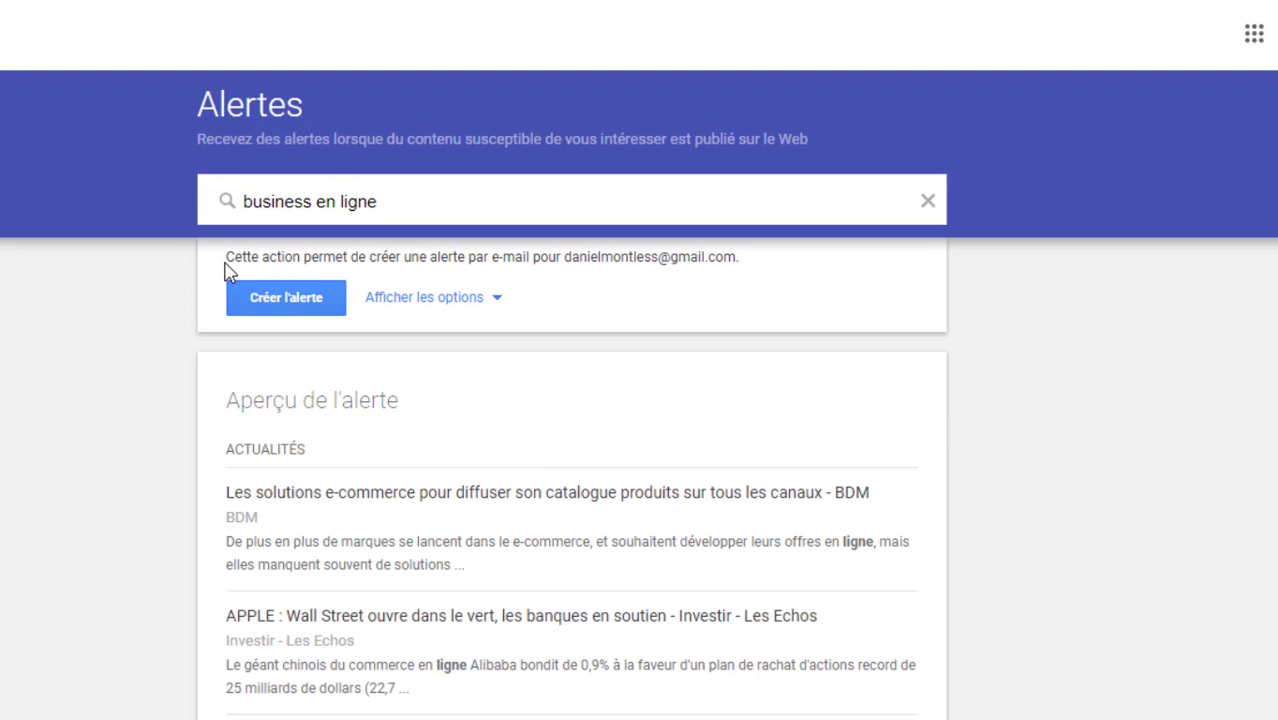
Show the options of the "business en ligne" alert and set its frequency to Une fois par jour maximum
key(ctrl+a)
drag(739, 259, 580, 262)
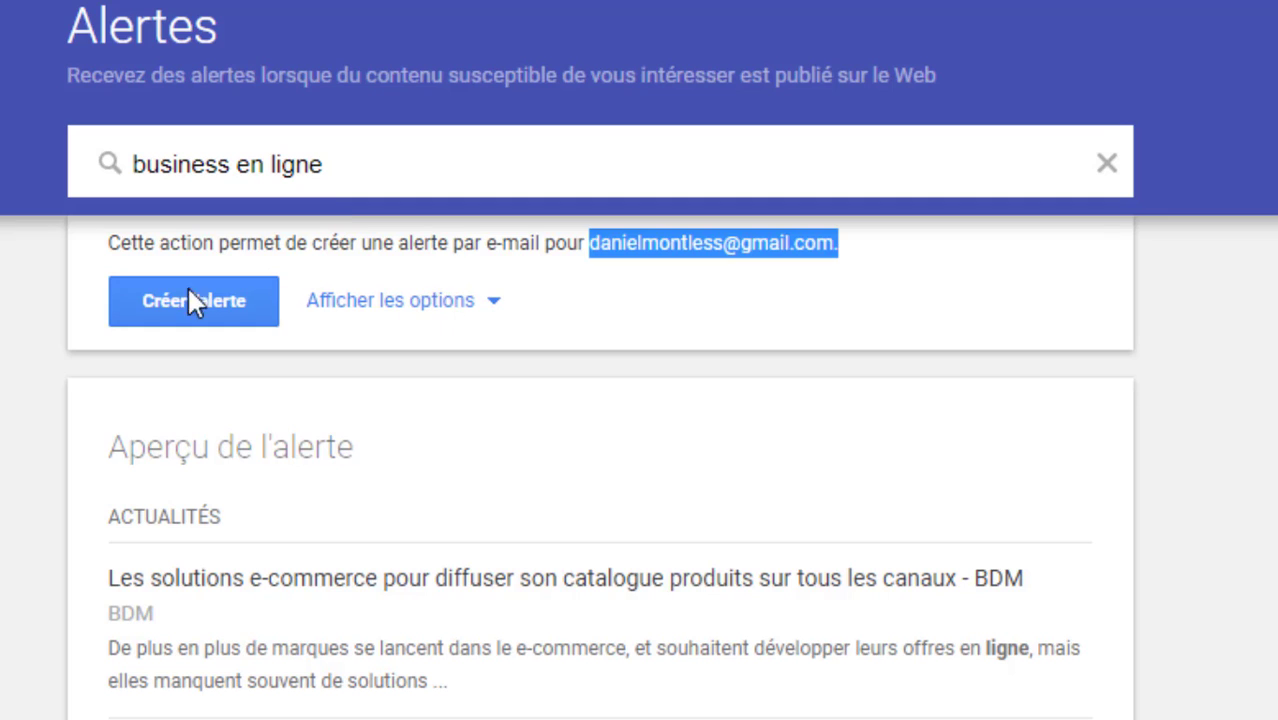
click(440, 300)
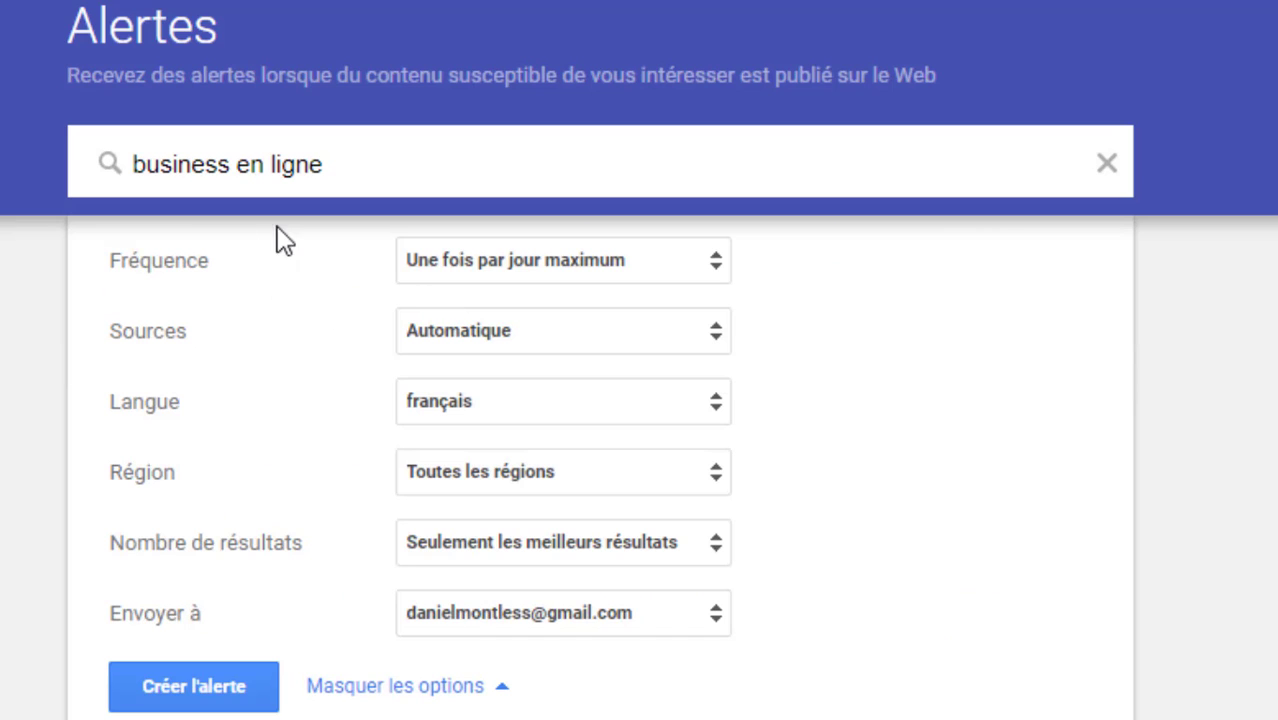
click(392, 688)
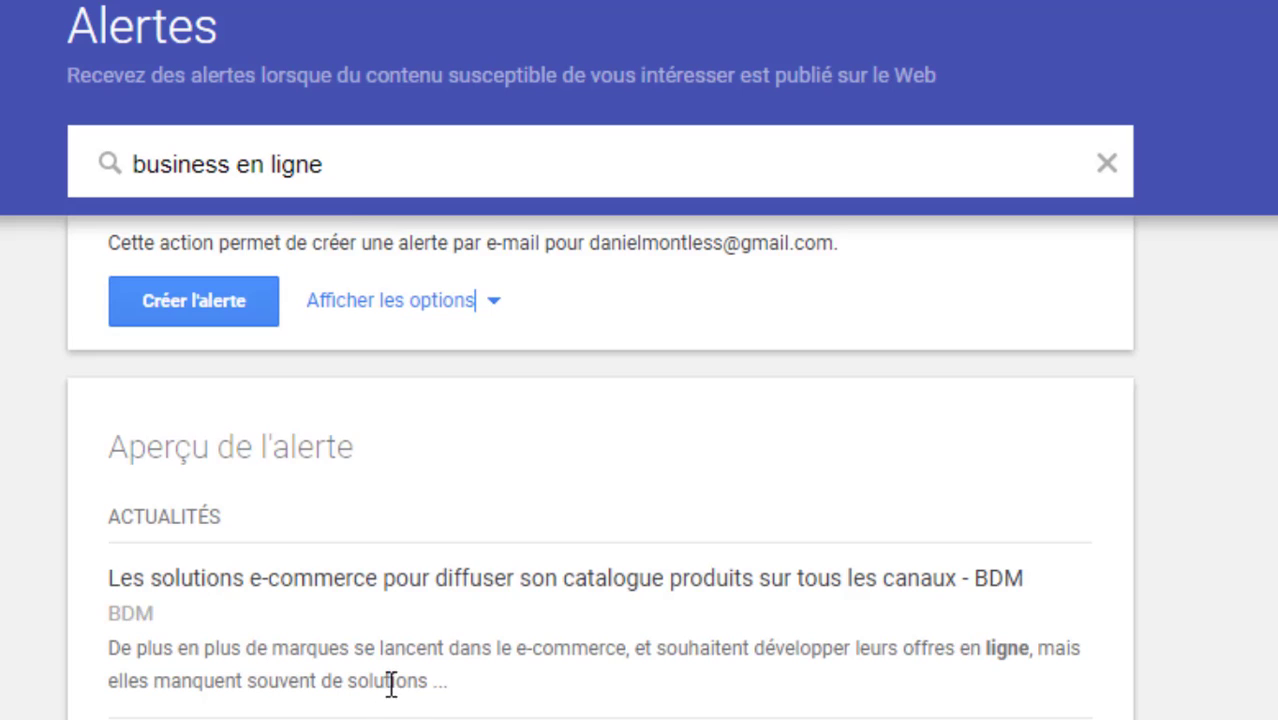
click(419, 308)
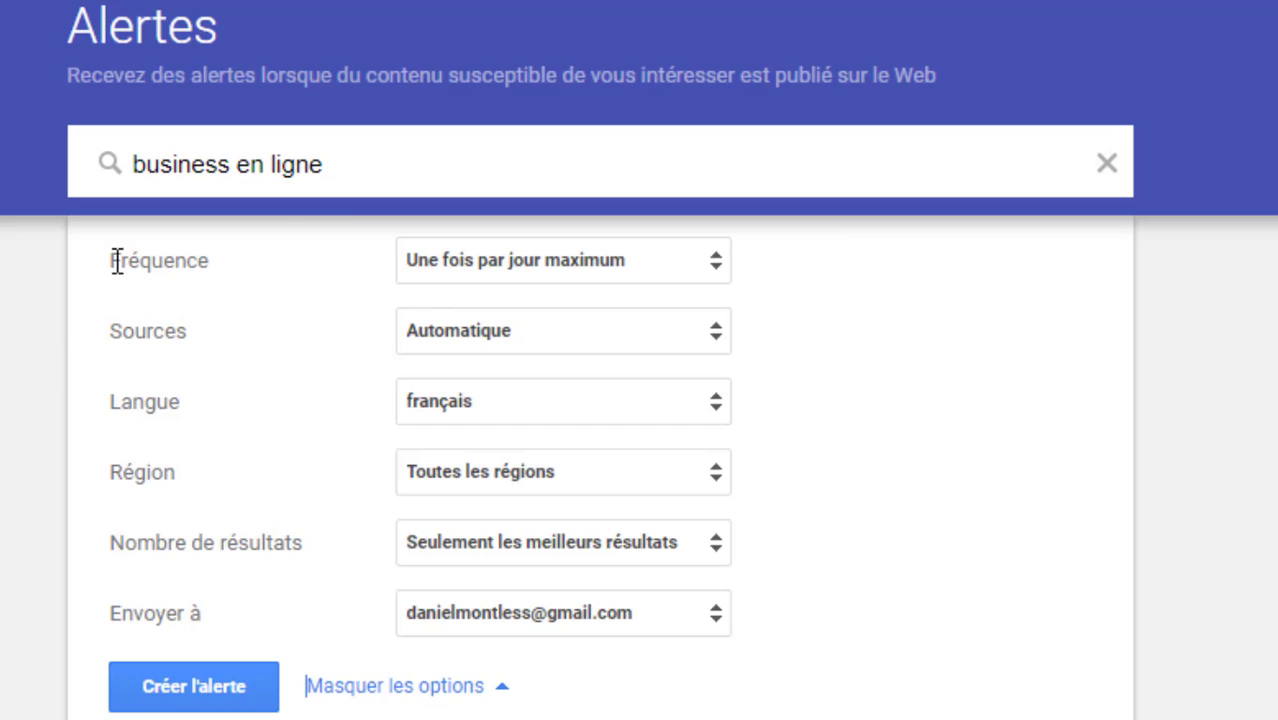
click(599, 270)
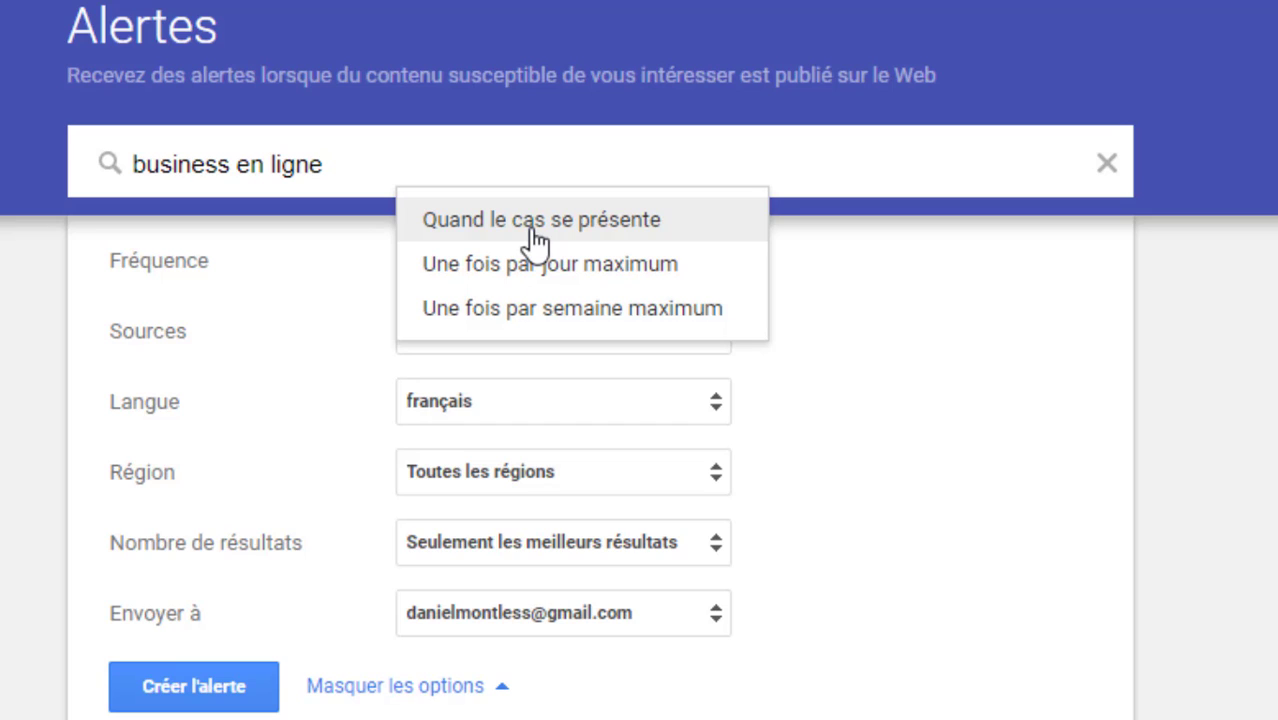
click(575, 282)
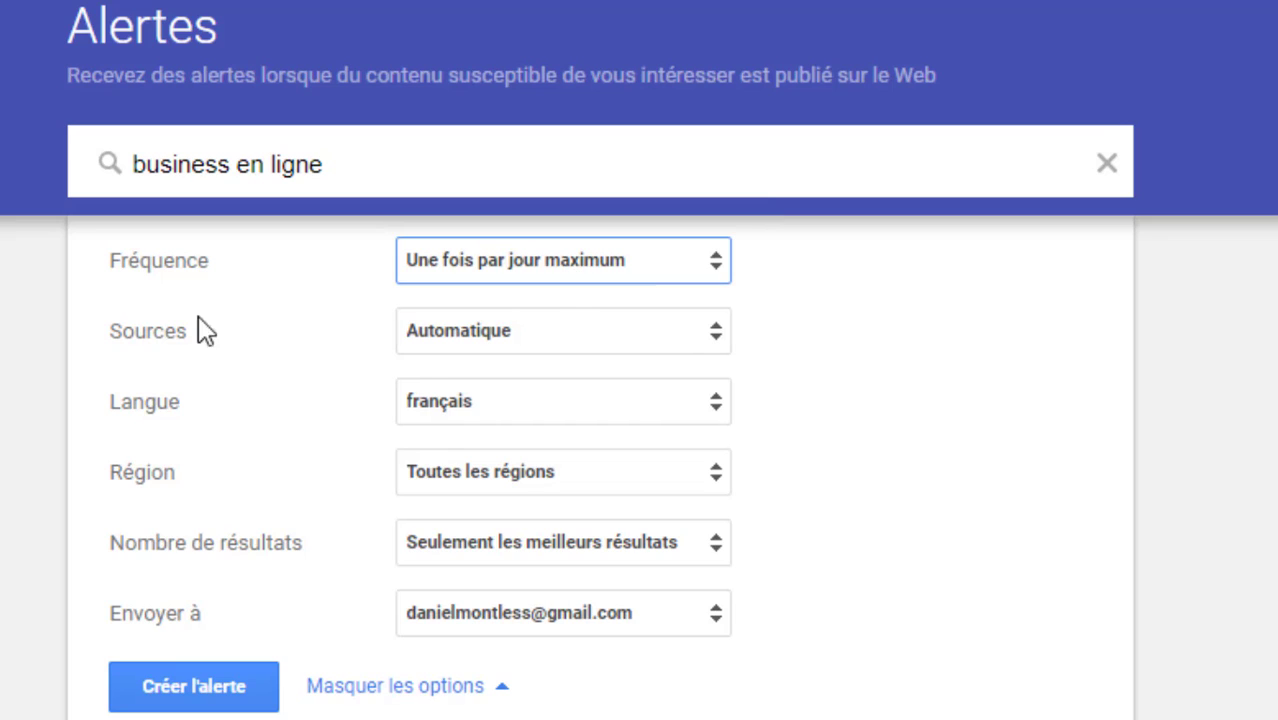
Try Web as the alert's source and return the sources to Automatique
click(582, 340)
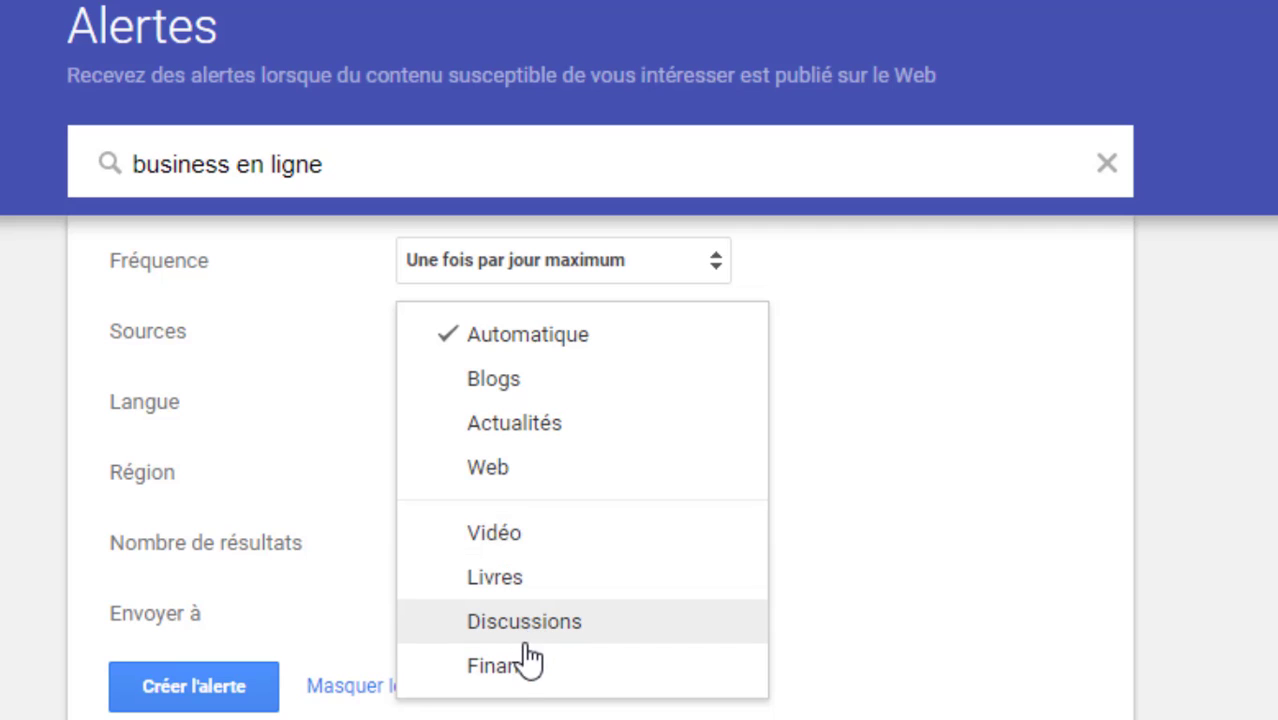
click(472, 476)
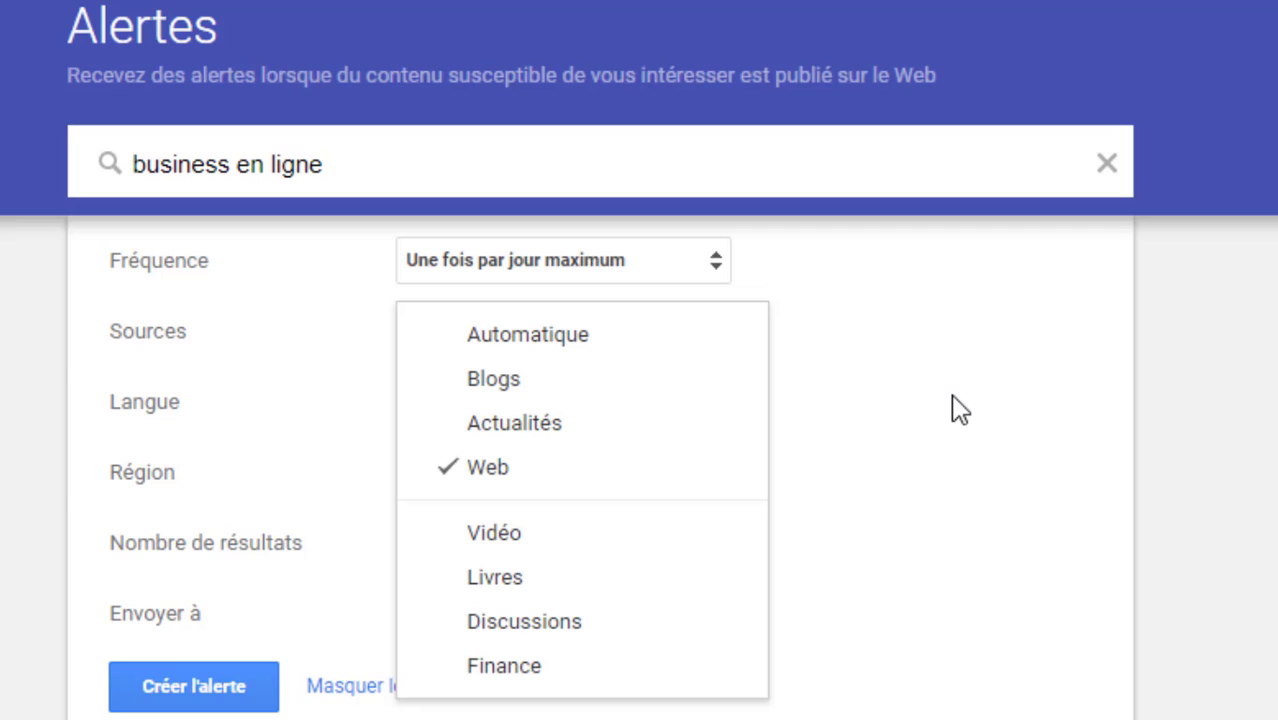
click(460, 336)
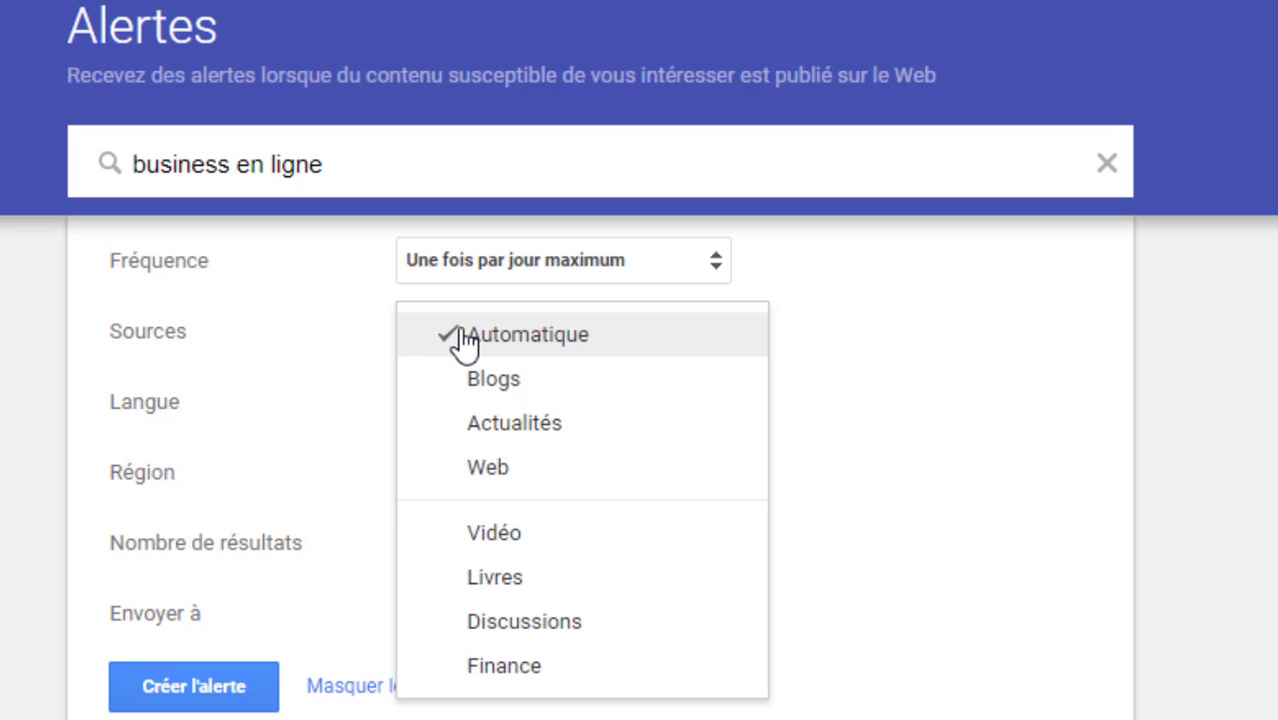
click(848, 362)
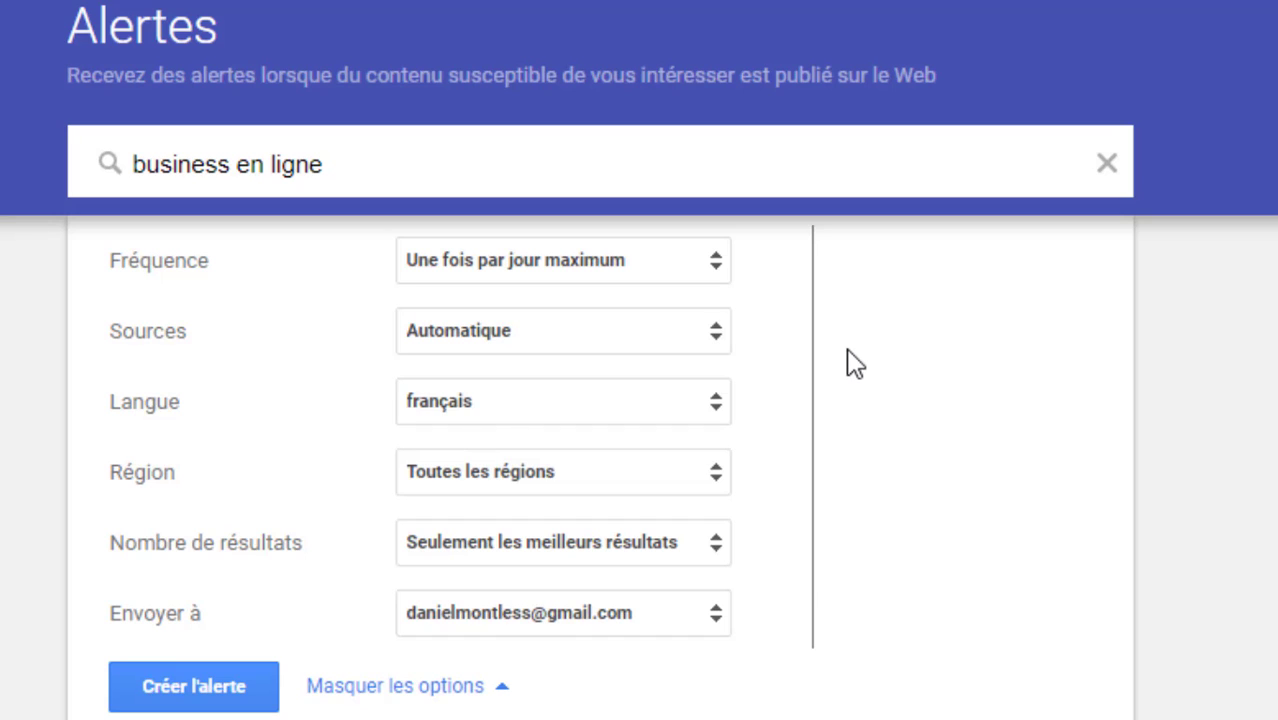
Look through the alert's language choices and keep the number of results at Seulement les meilleurs résultats
click(567, 424)
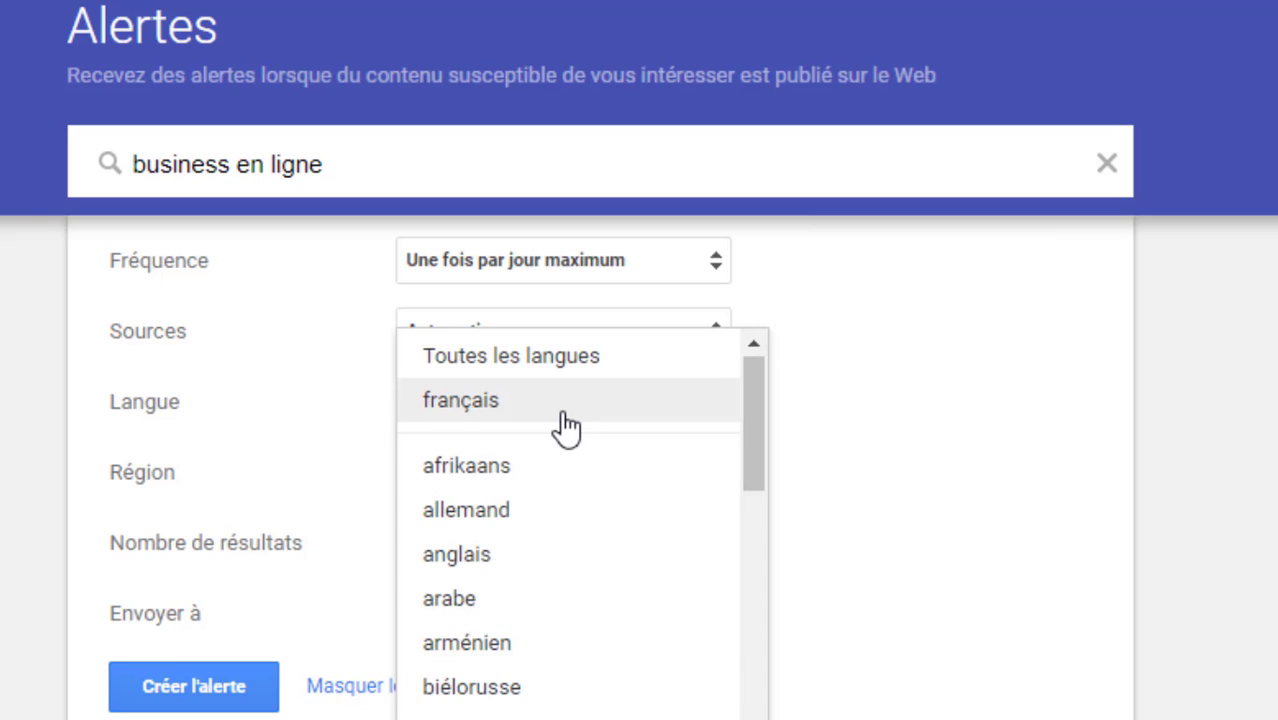
click(848, 372)
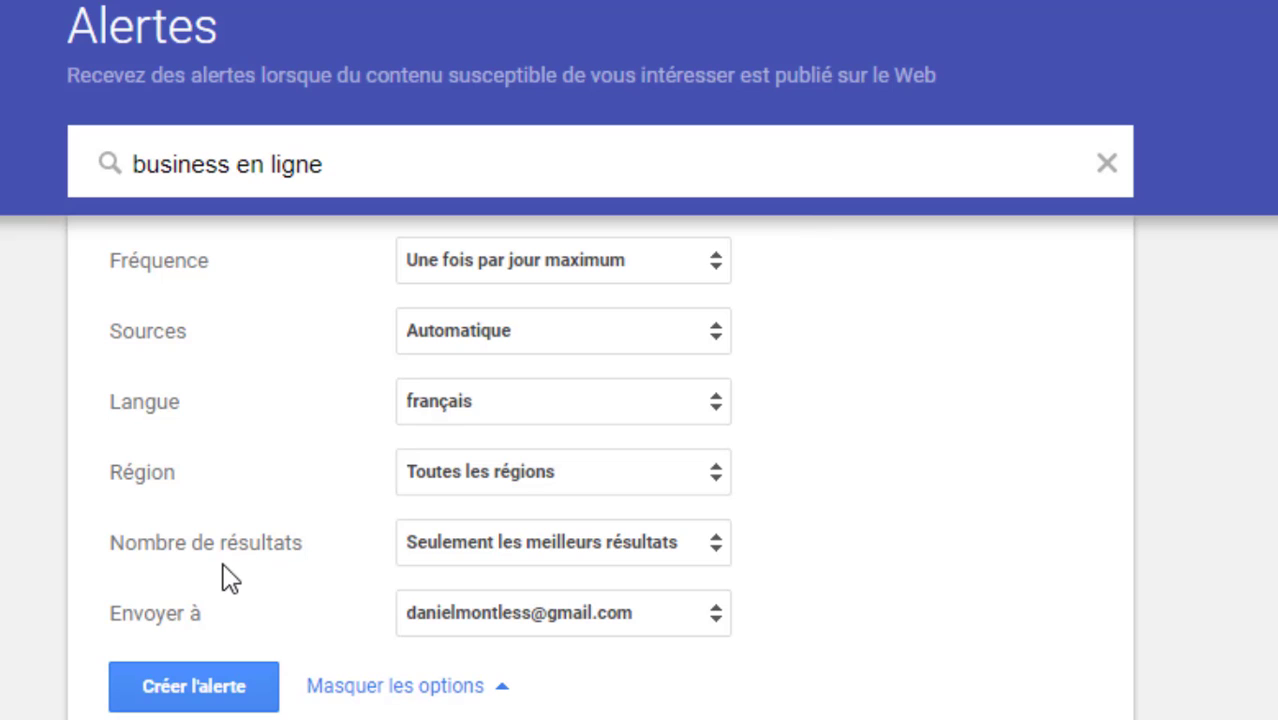
click(549, 552)
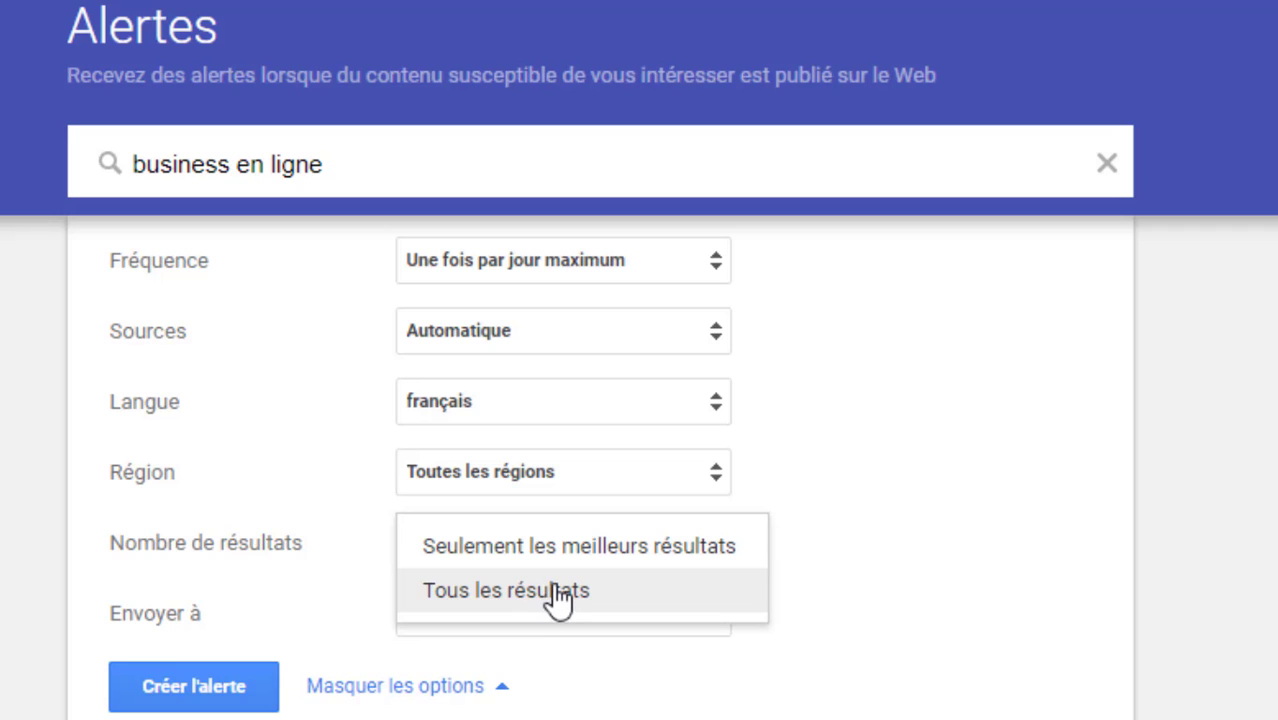
click(550, 552)
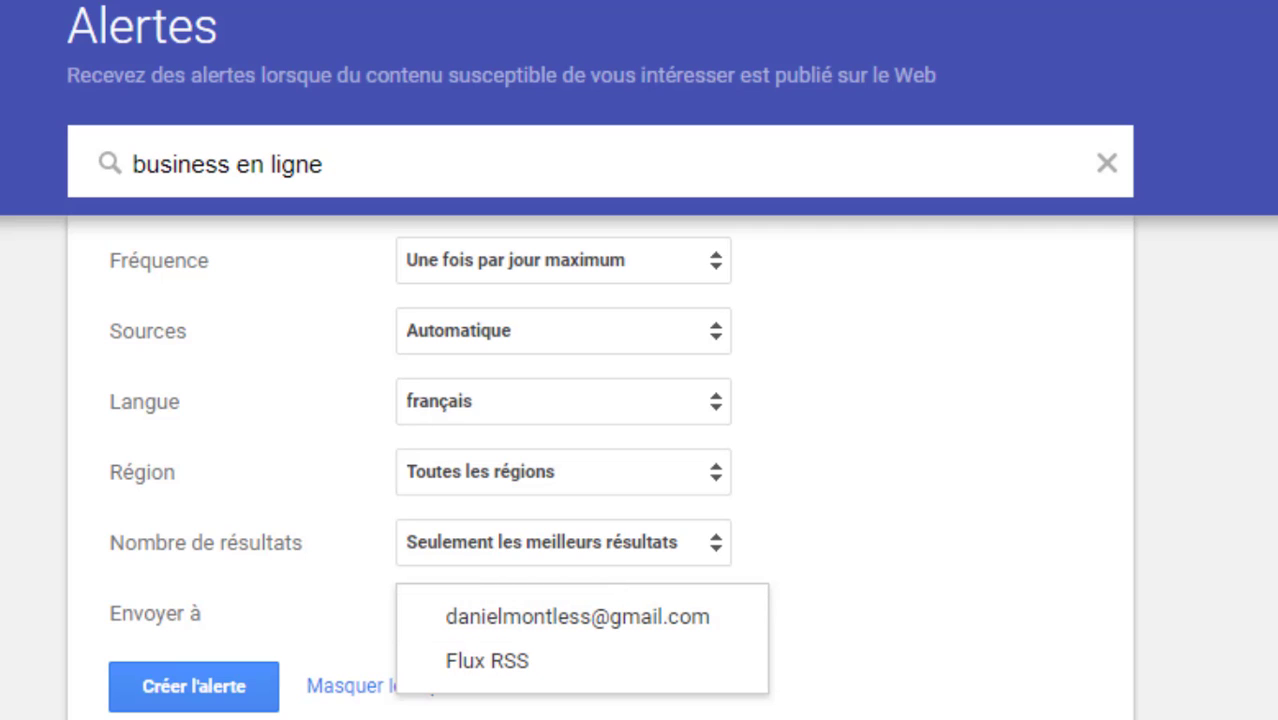
Keep the e-mail address as the delivery destination and create the "business en ligne" alert
click(1003, 505)
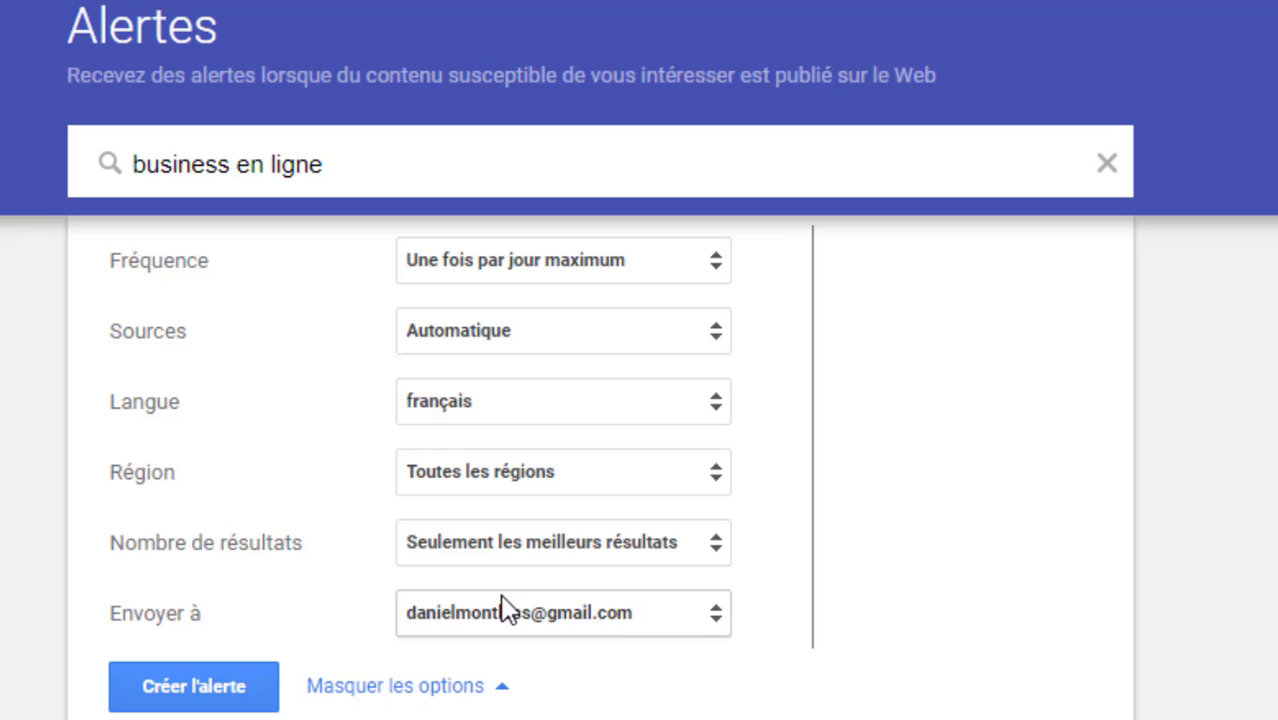
scroll(608, 625, down, 2)
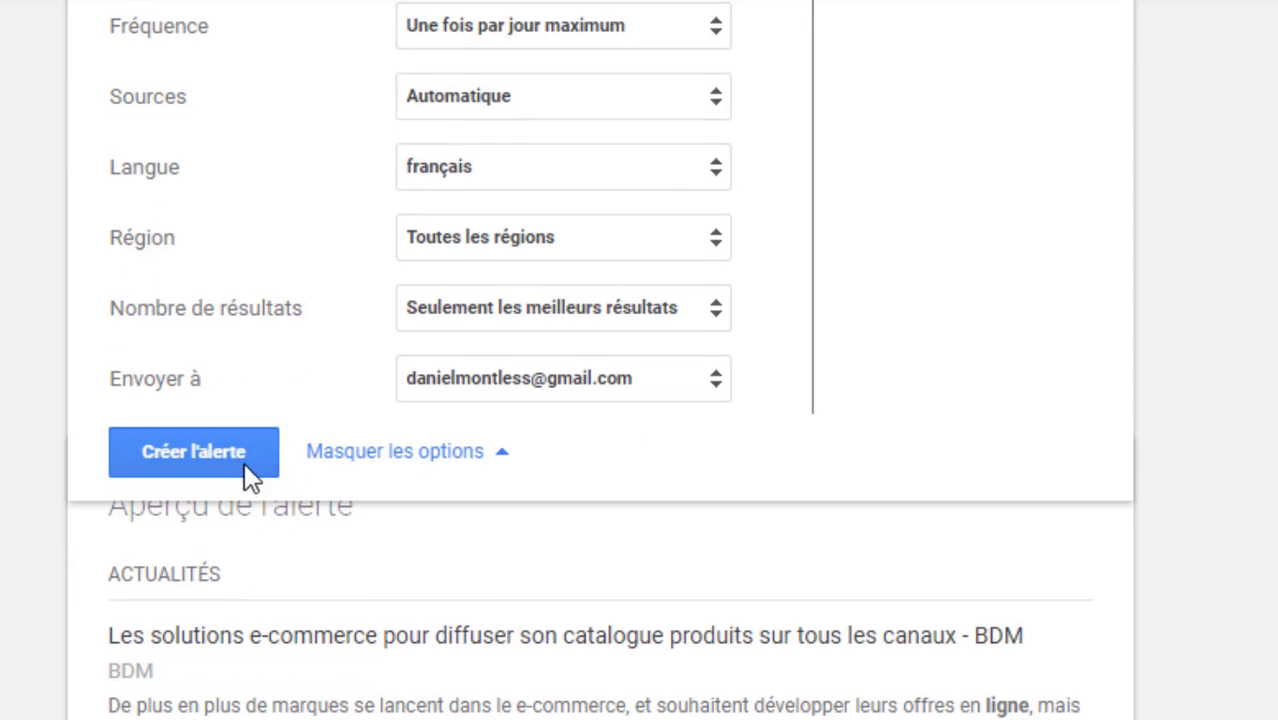
click(196, 455)
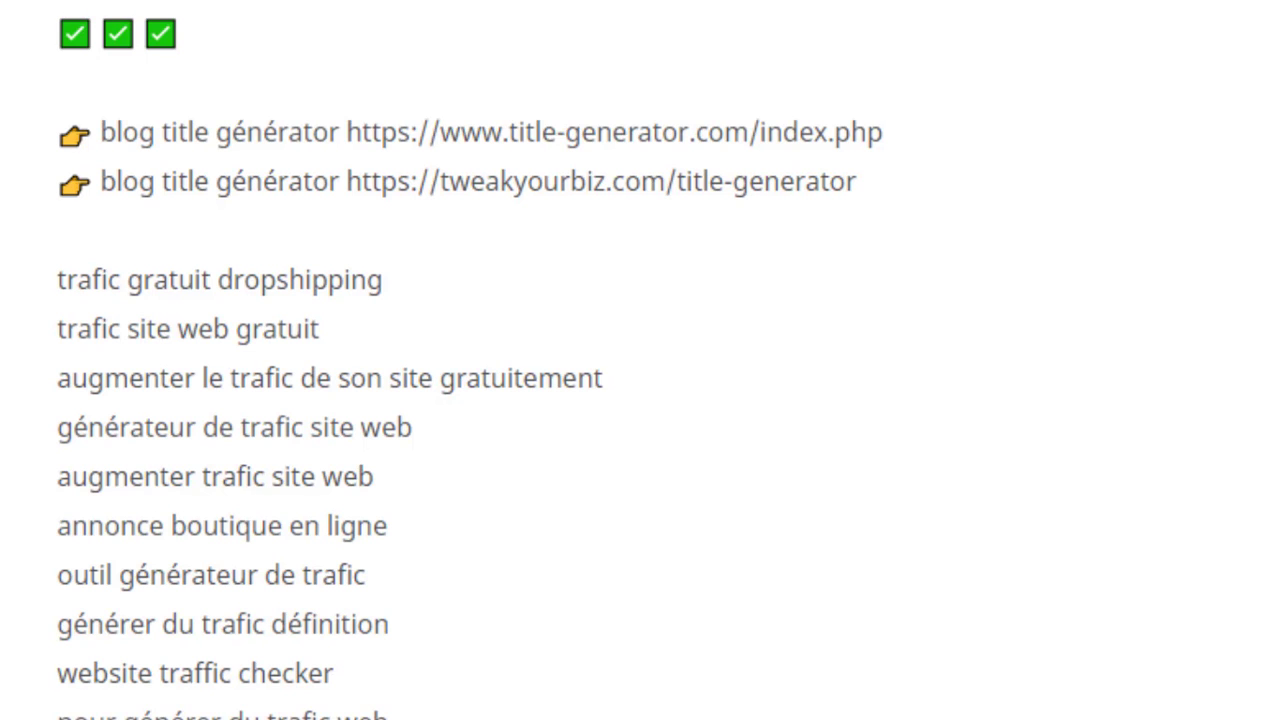
Switch to Gmail and search the messages for "google alert"
text(dan)
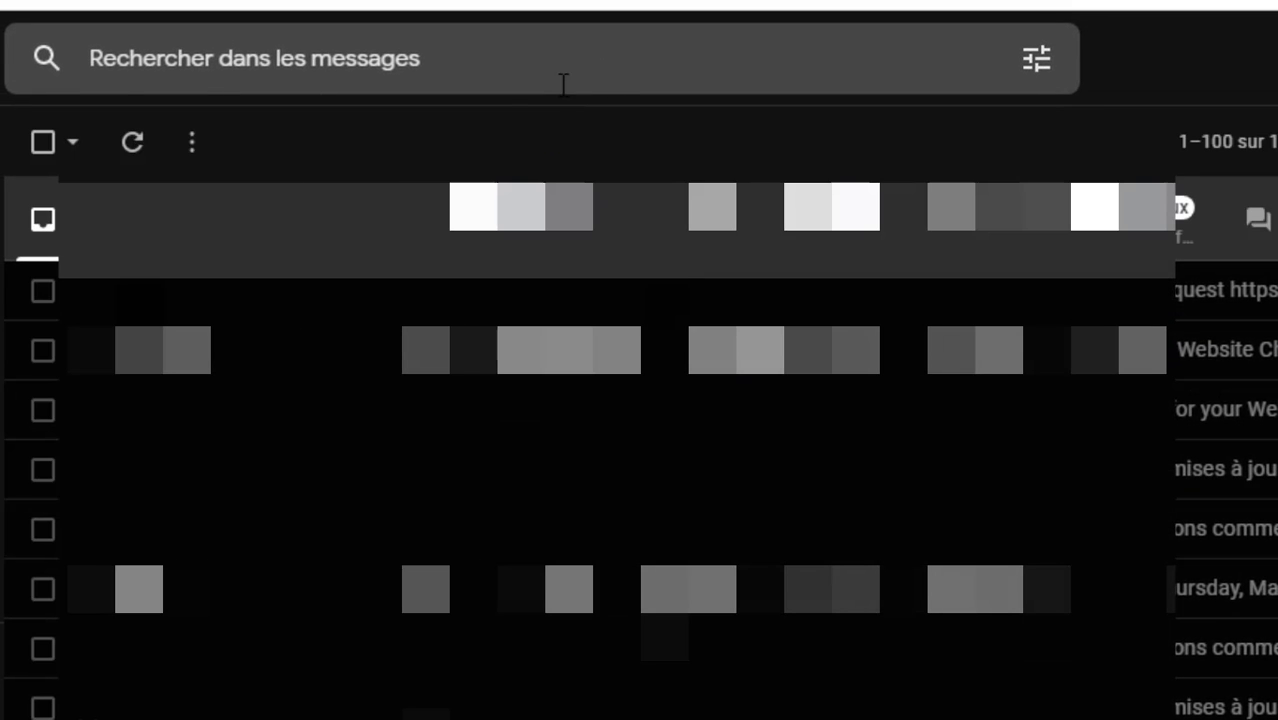
click(540, 67)
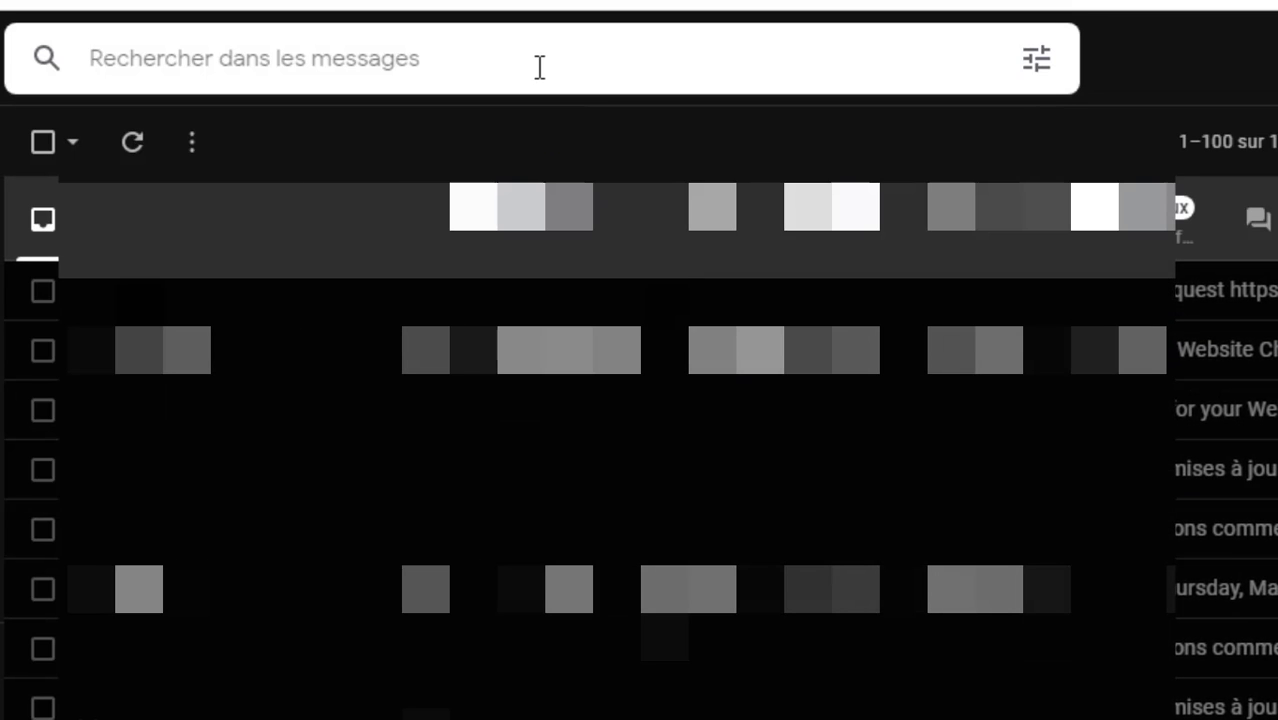
text(r)
key(BackSpace)
text(g)
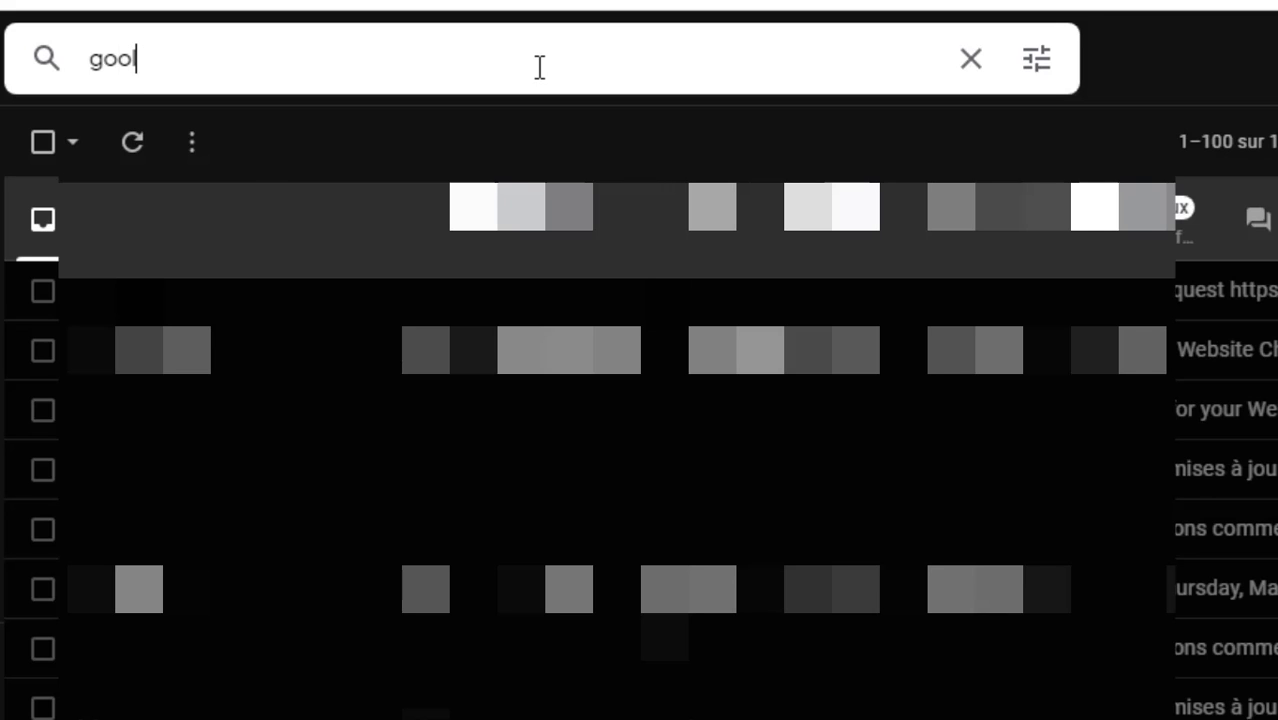
text(oogle)
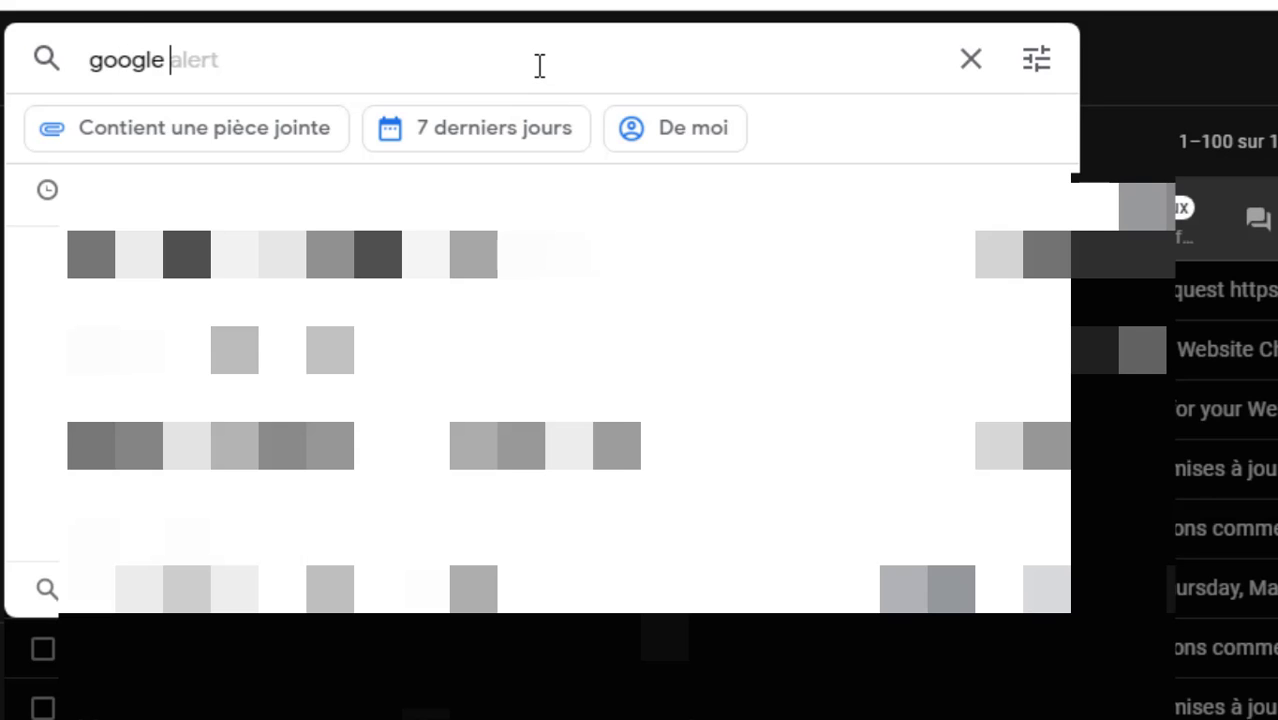
key(Tab)
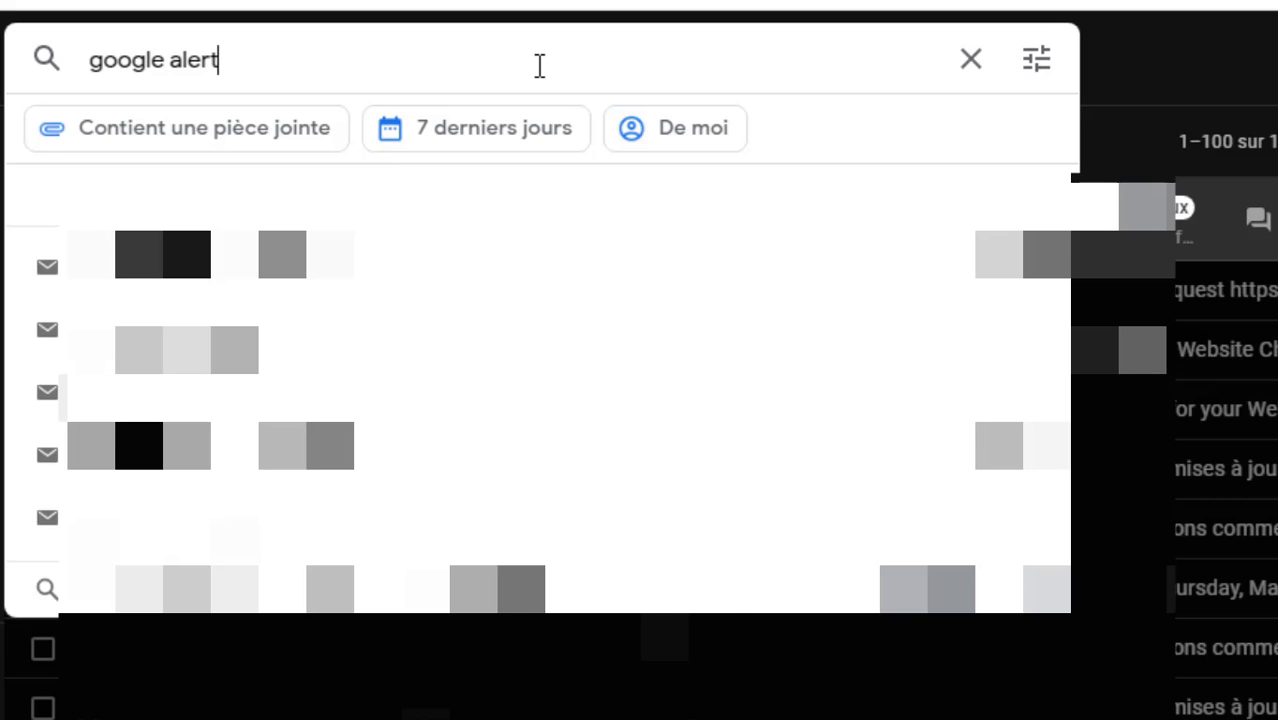
key(Return)
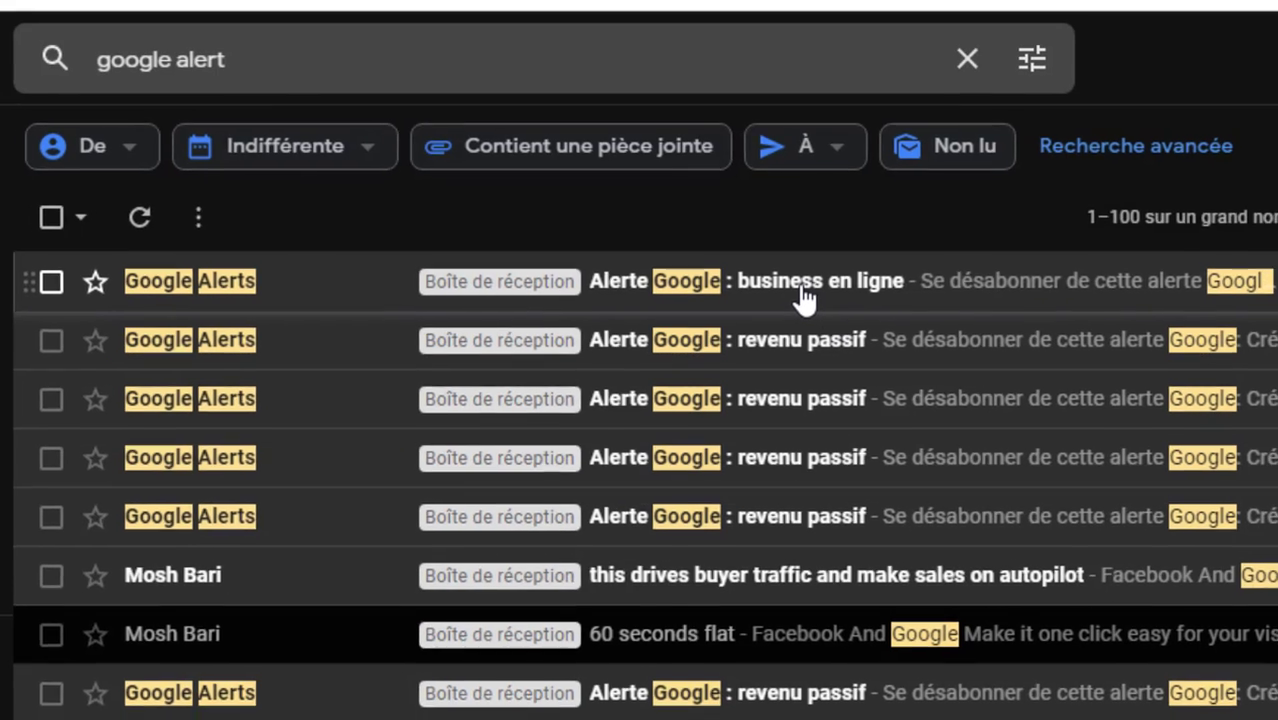
Open the "business en ligne" alert e-mail and skim through it from start to end
click(804, 293)
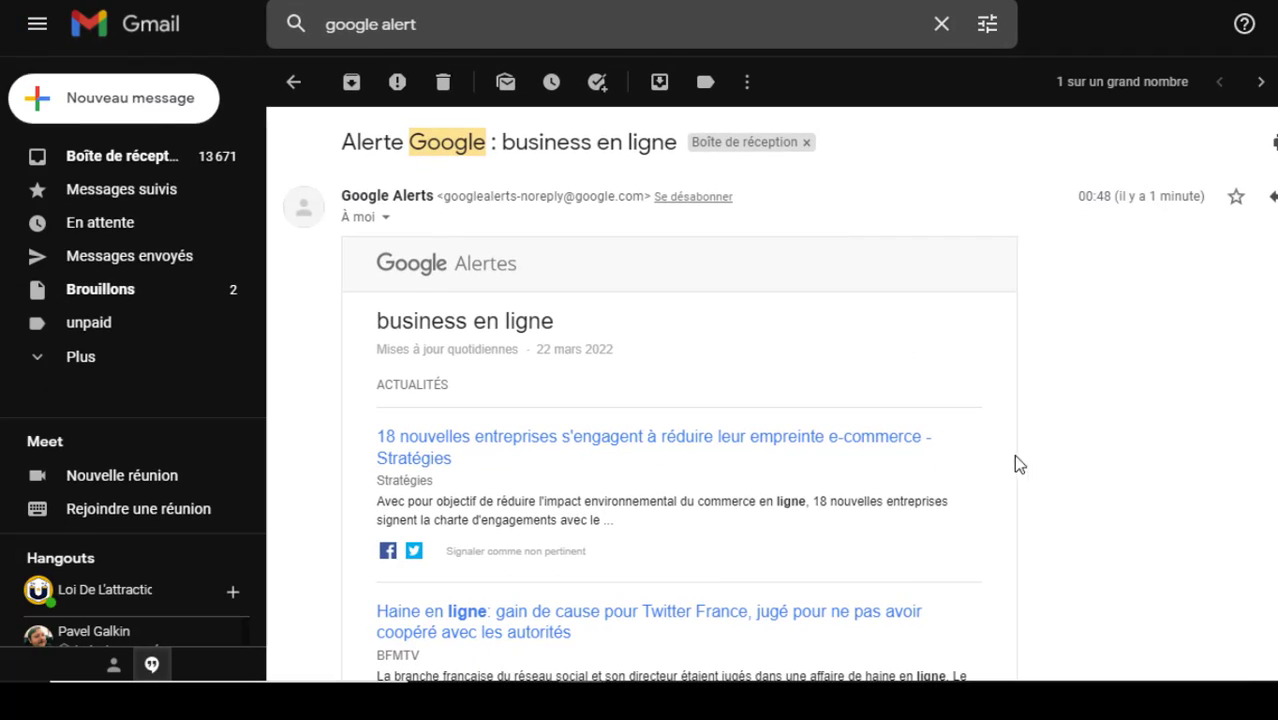
scroll(994, 465, down, 10)
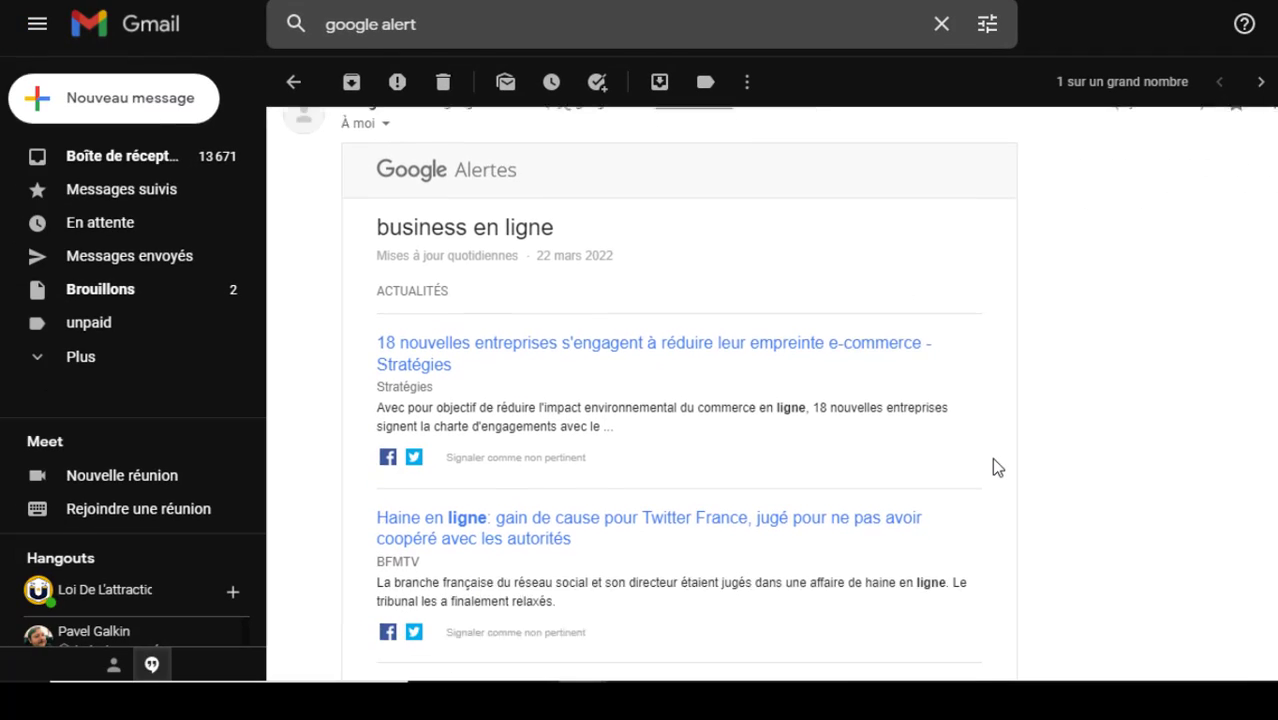
scroll(993, 463, down, 8)
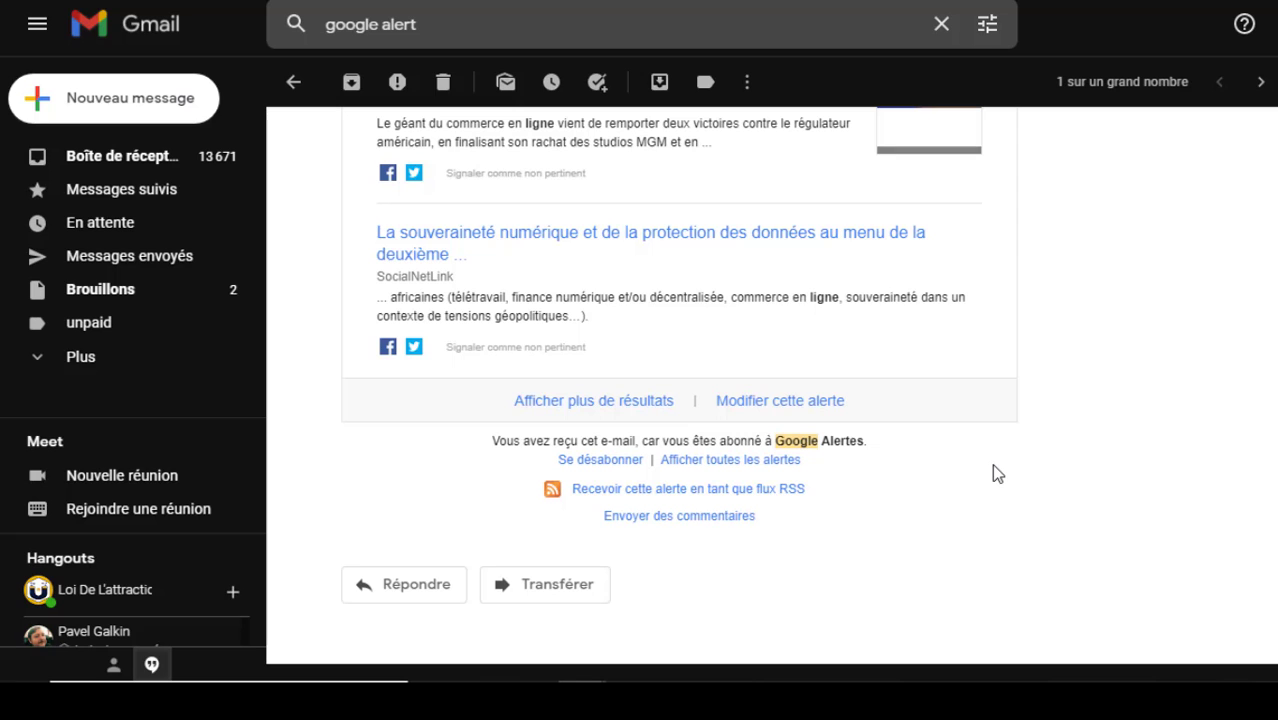
scroll(993, 465, up, 18)
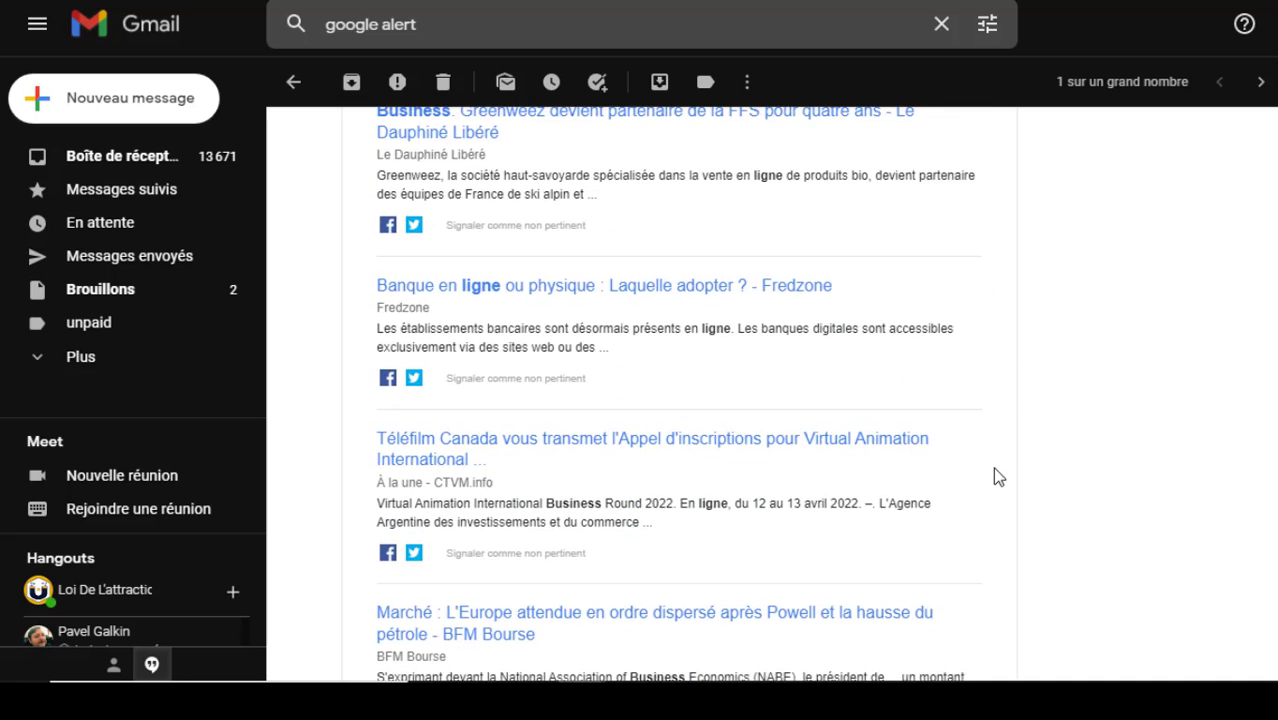
scroll(993, 467, up, 1)
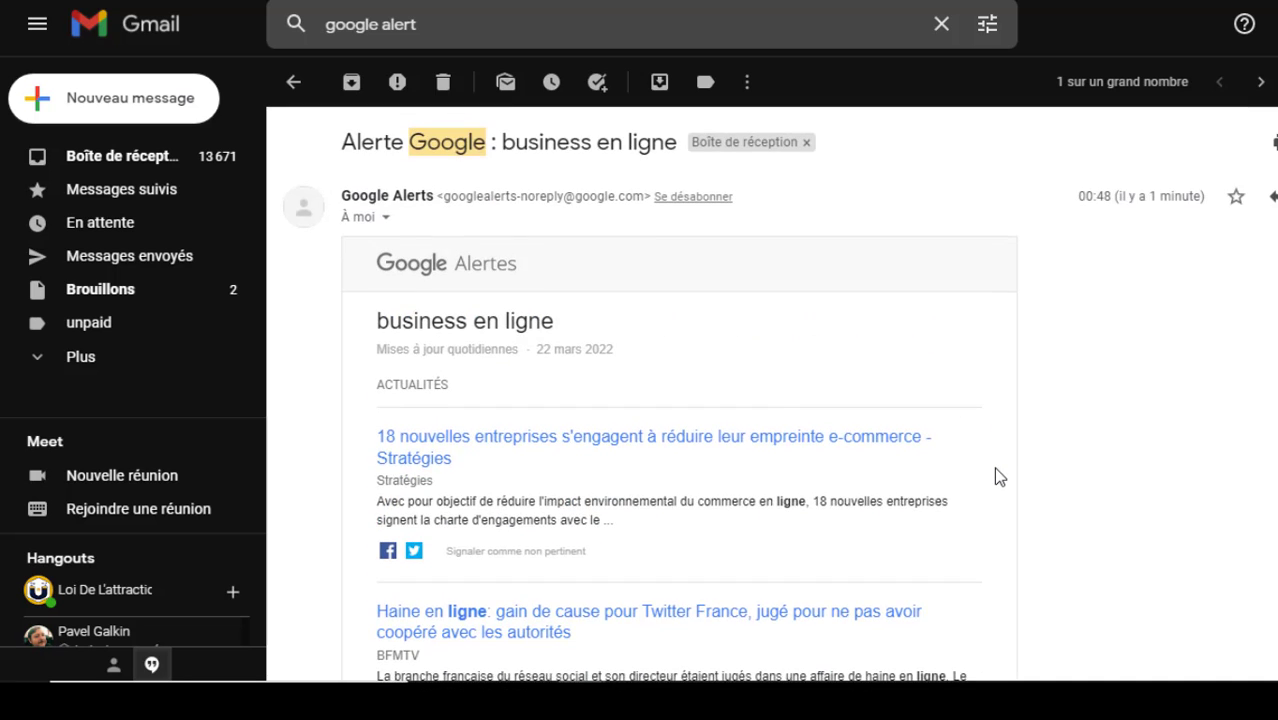
Examine the news articles and footer links in the "business en ligne" e-mail, and return to the search results
scroll(993, 467, down, 2)
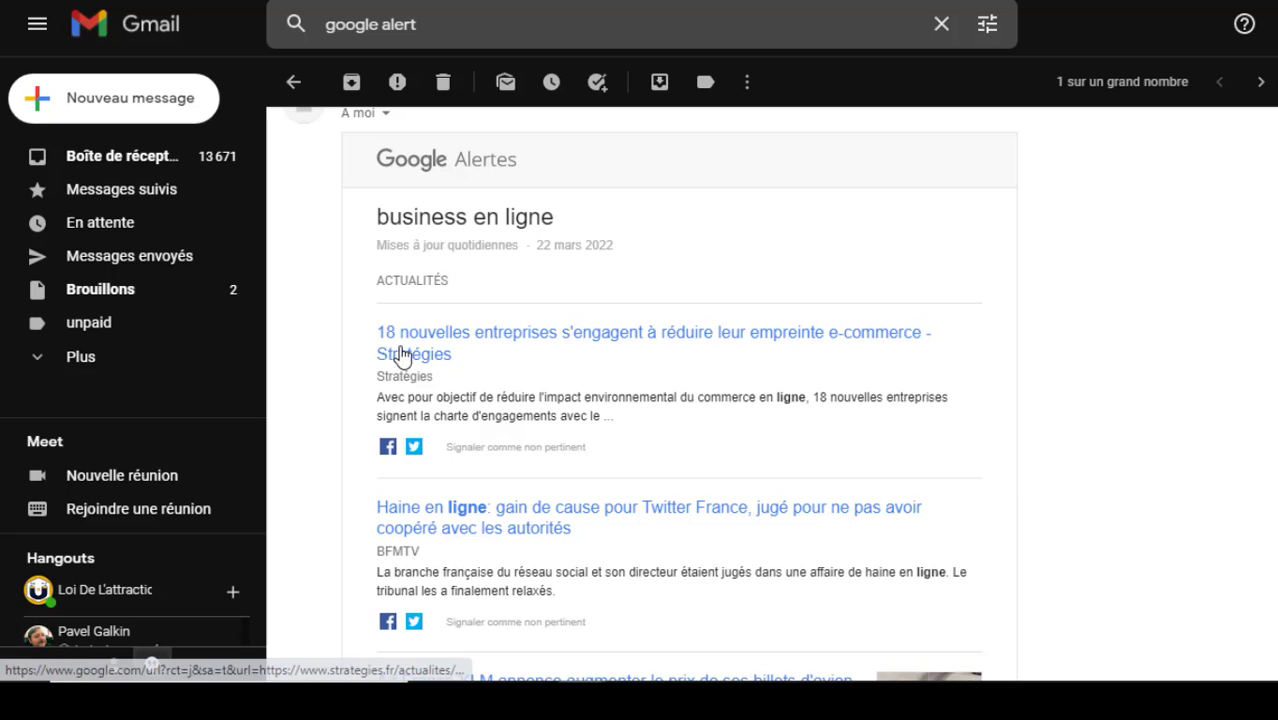
scroll(485, 420, down, 2)
scroll(470, 490, down, 3)
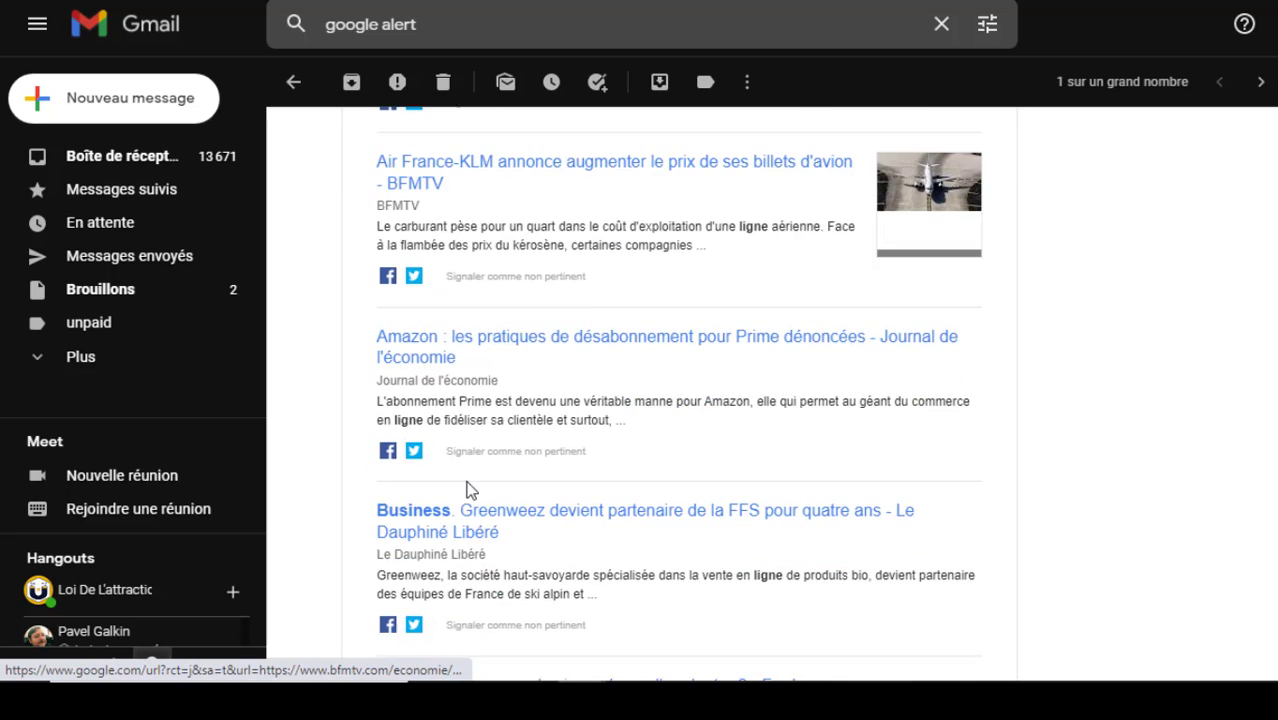
scroll(446, 515, down, 2)
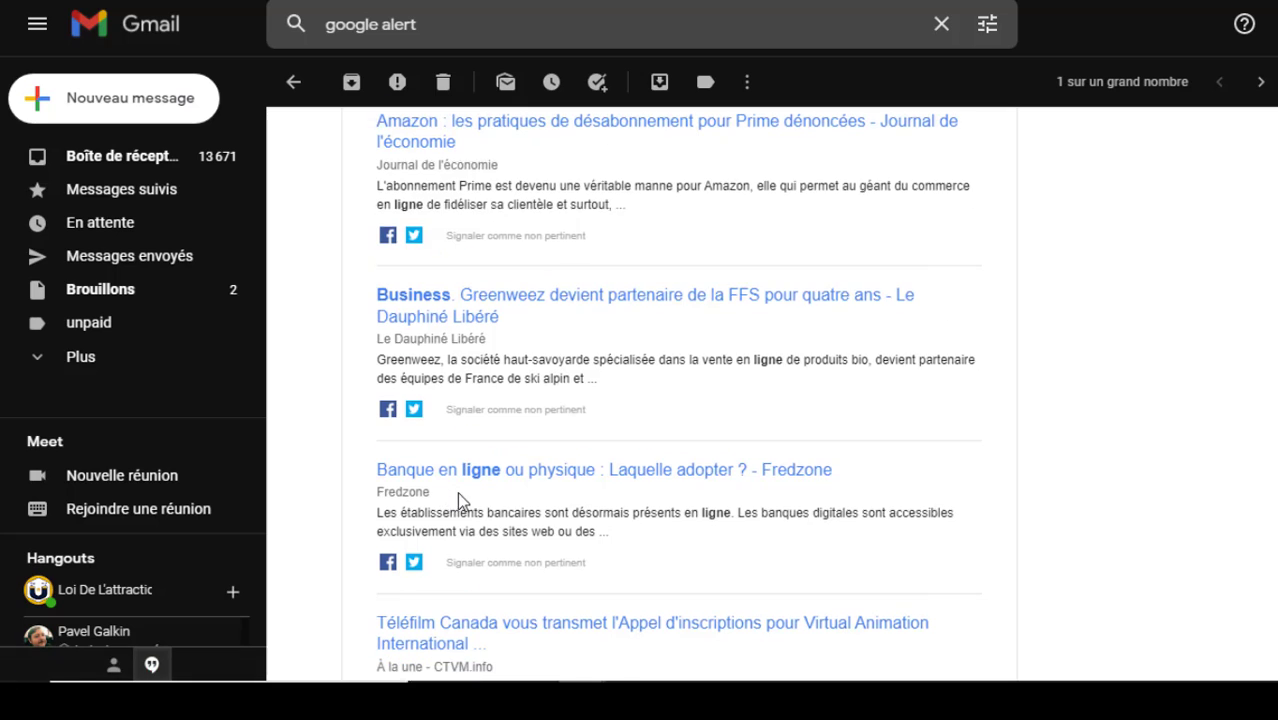
scroll(450, 490, down, 4)
scroll(462, 500, down, 5)
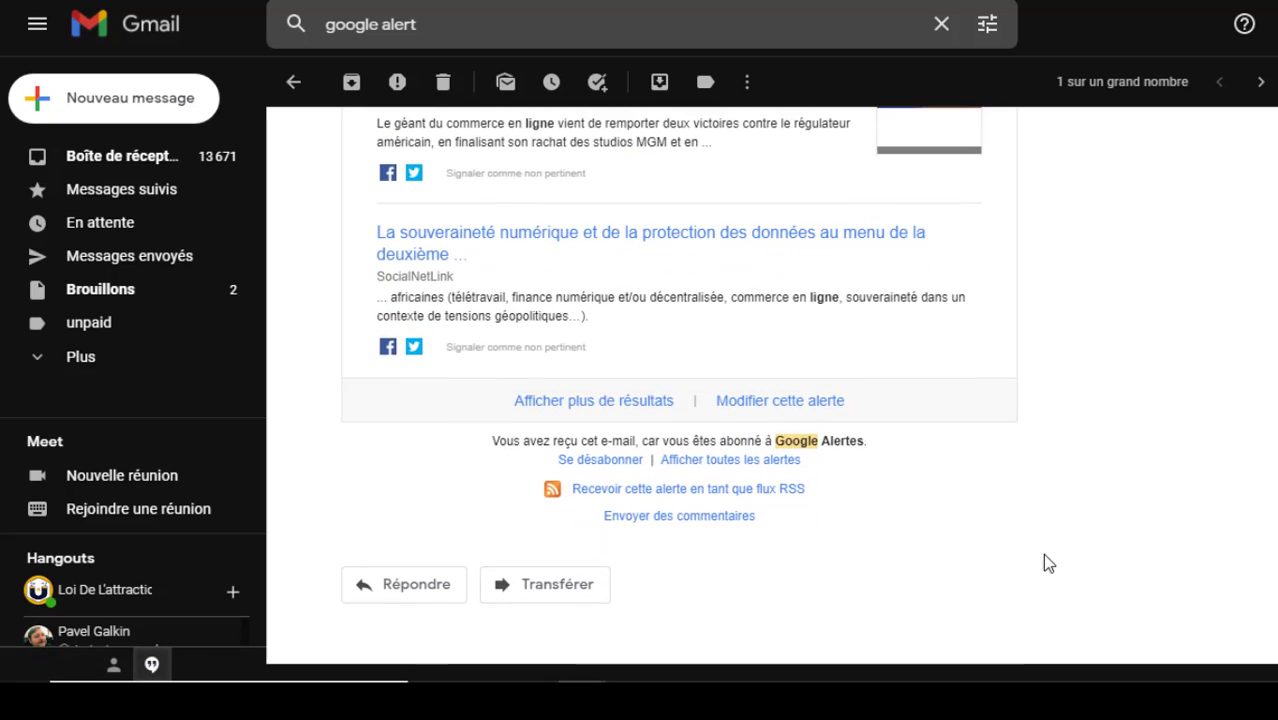
scroll(1043, 562, up, 2)
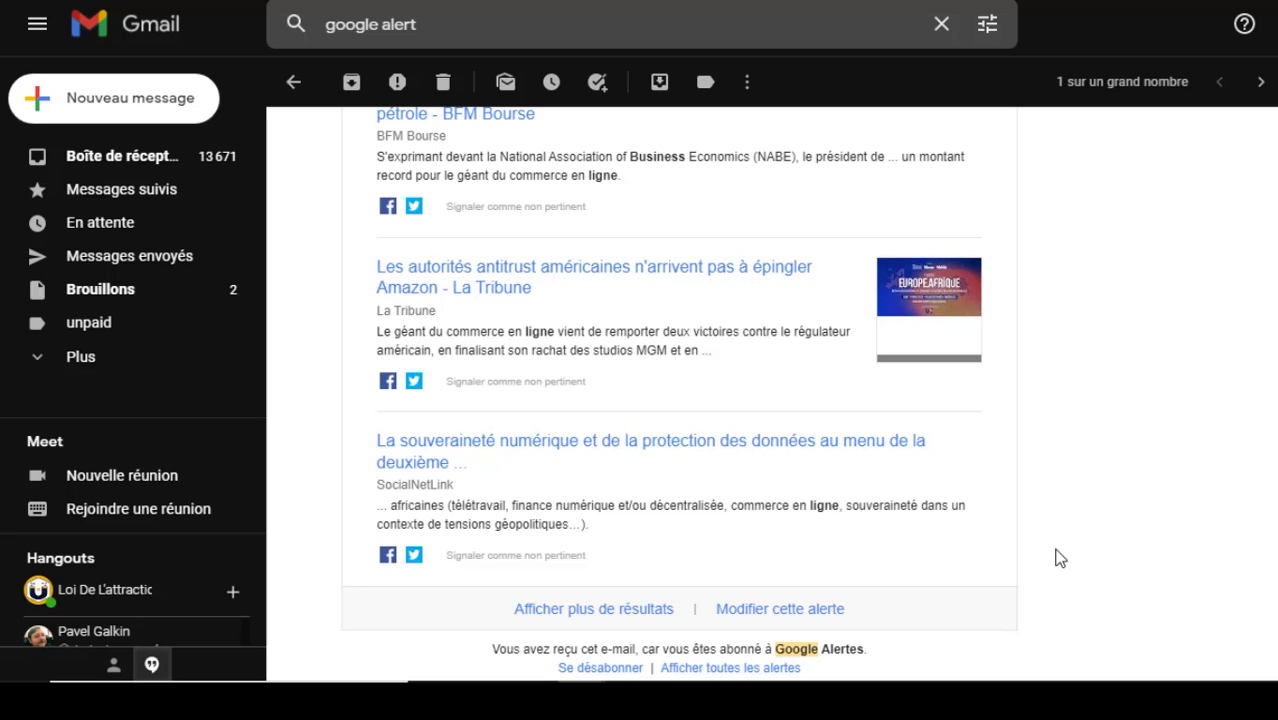
scroll(1060, 558, up, 15)
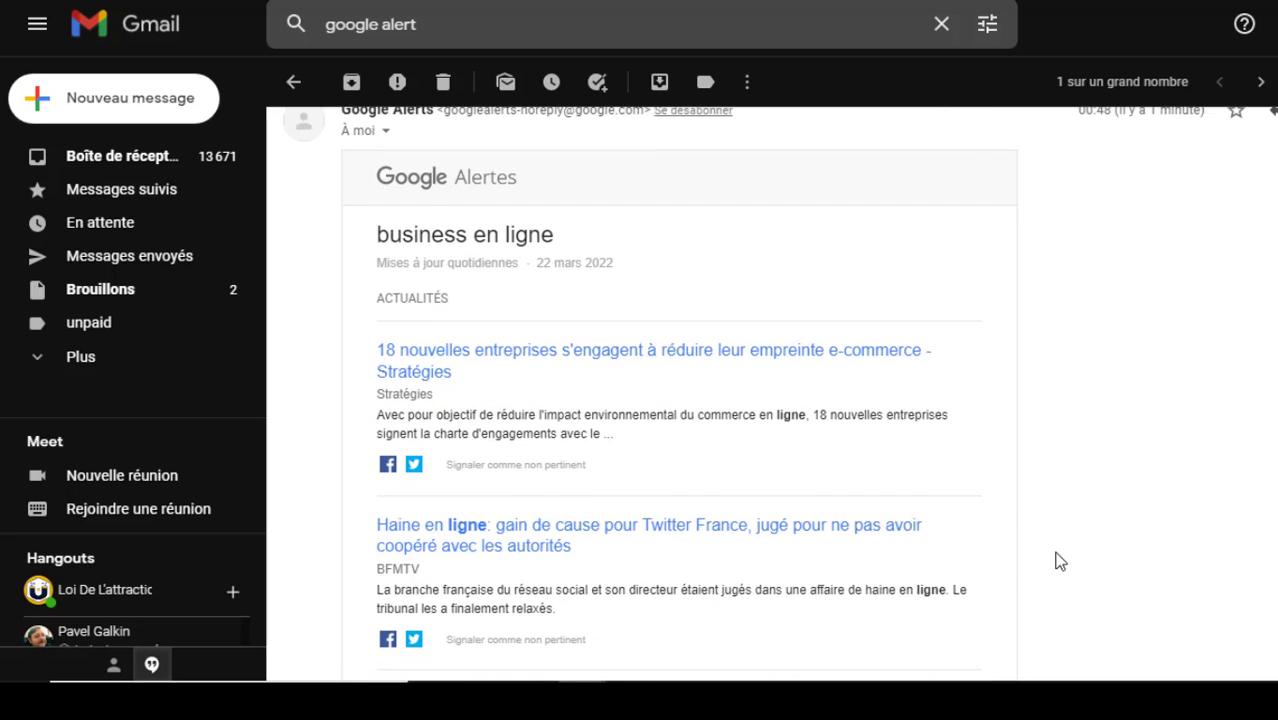
scroll(1060, 561, up, 1)
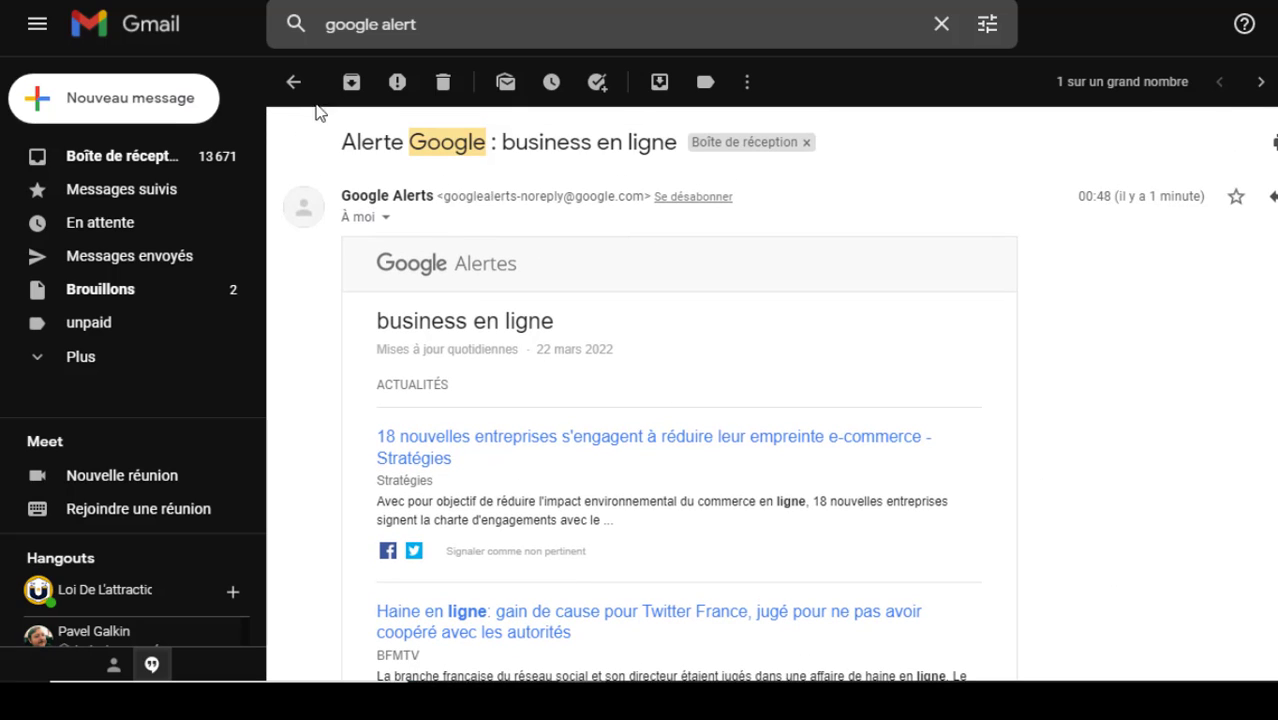
click(293, 82)
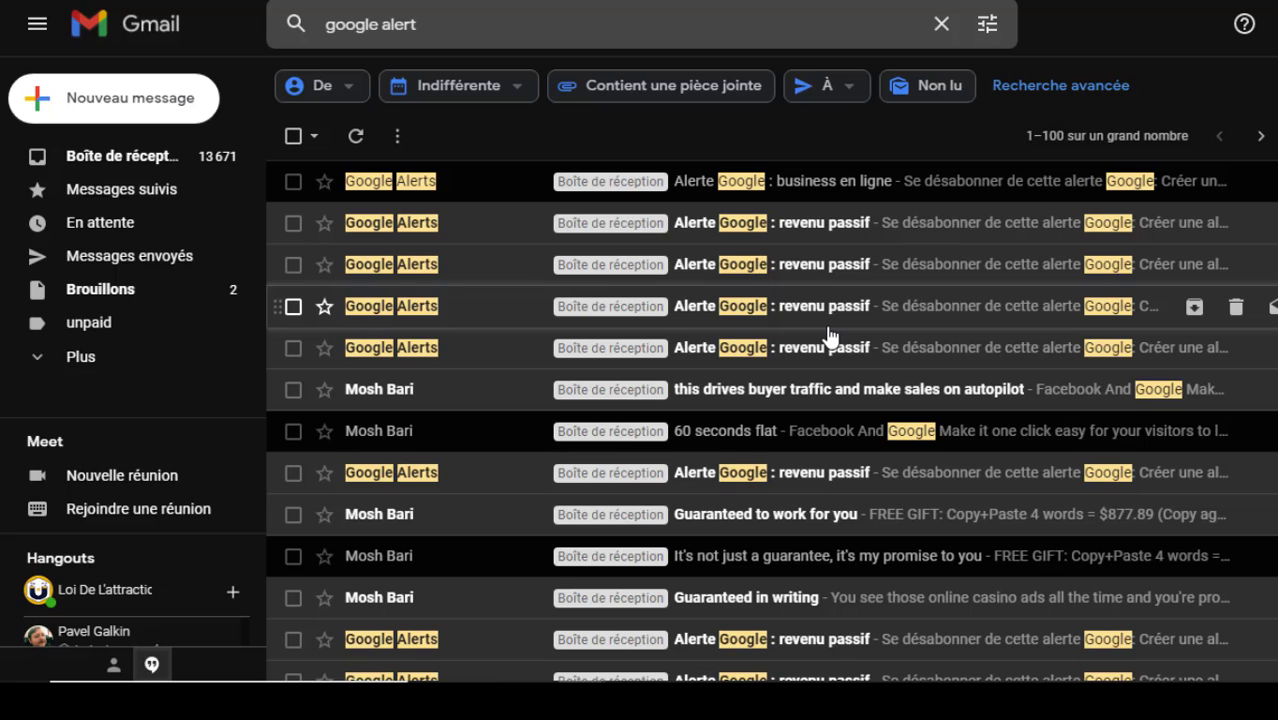